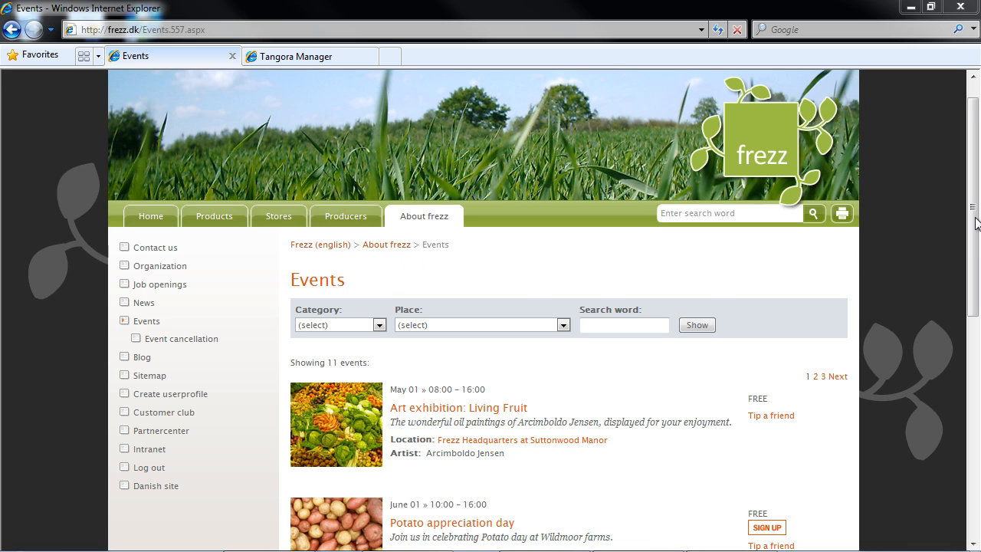
Step: Scroll down the Frezz events list and move to page 2
{"action": "scroll", "coordinate": [976, 222], "scroll_direction": "down", "scroll_amount": 4}
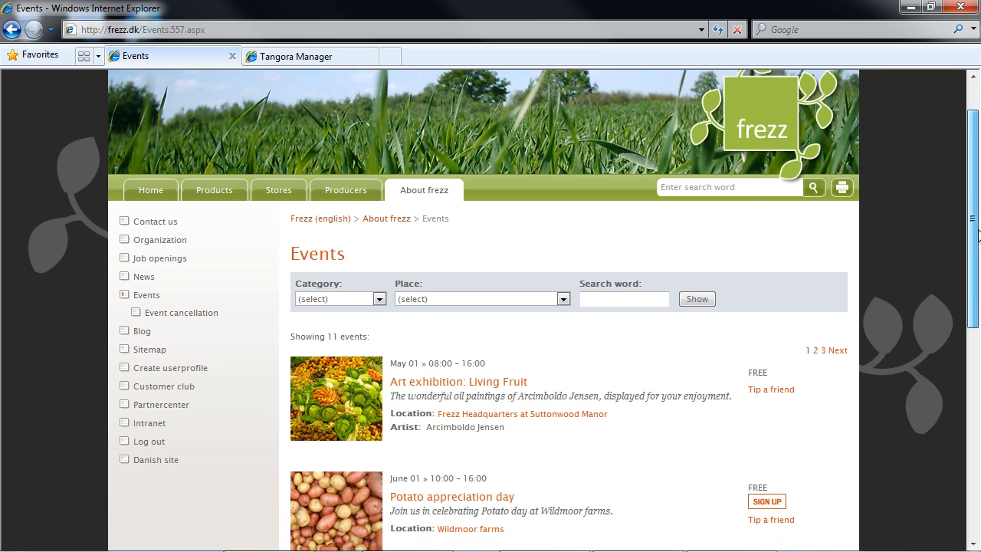
{"action": "scroll", "coordinate": [567, 306], "scroll_direction": "down", "scroll_amount": 6}
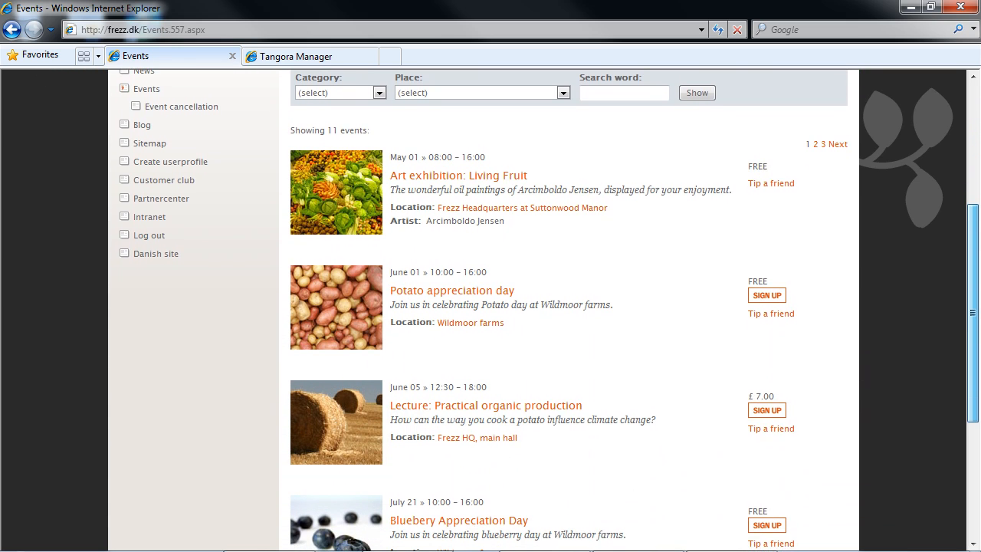
{"action": "left_click_drag", "start_coordinate": [973, 402], "coordinate": [972, 439]}
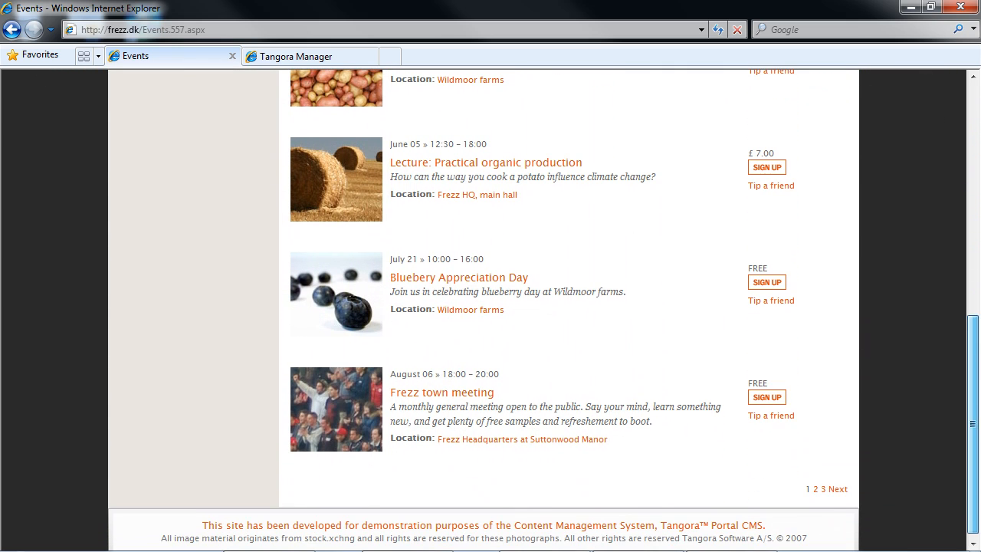
{"action": "left_click", "coordinate": [816, 491]}
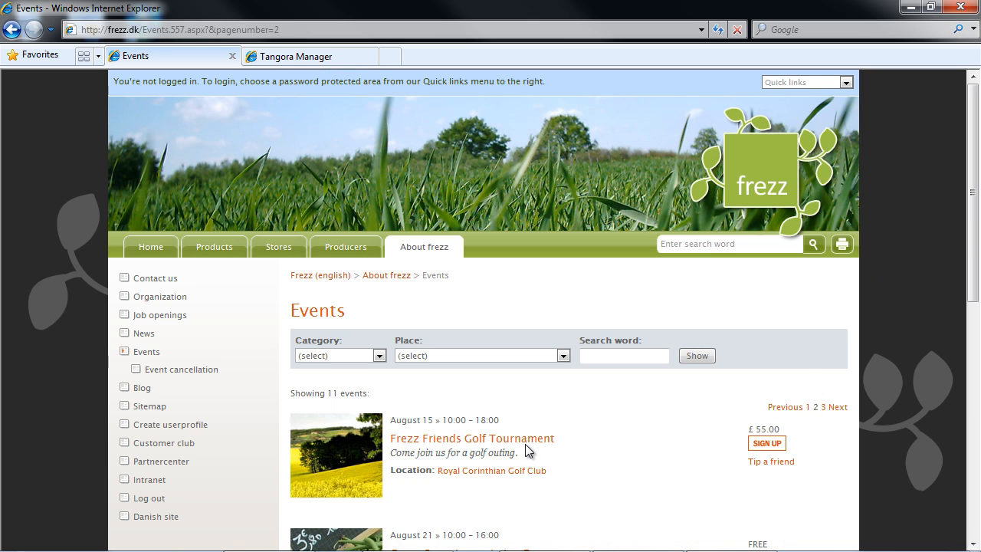
Step: View the Frezz Friends Golf Tournament details and its Royal Corinthian Golf Club venue, returning to the list each time
{"action": "left_click", "coordinate": [525, 440]}
{"action": "scroll", "coordinate": [600, 409], "scroll_direction": "down", "scroll_amount": 3}
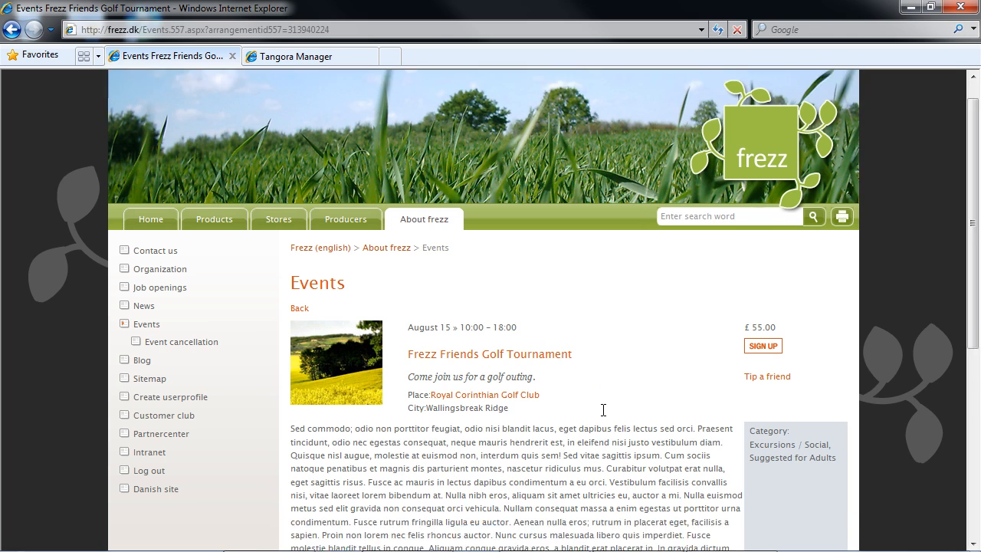
{"action": "scroll", "coordinate": [603, 410], "scroll_direction": "up", "scroll_amount": 1}
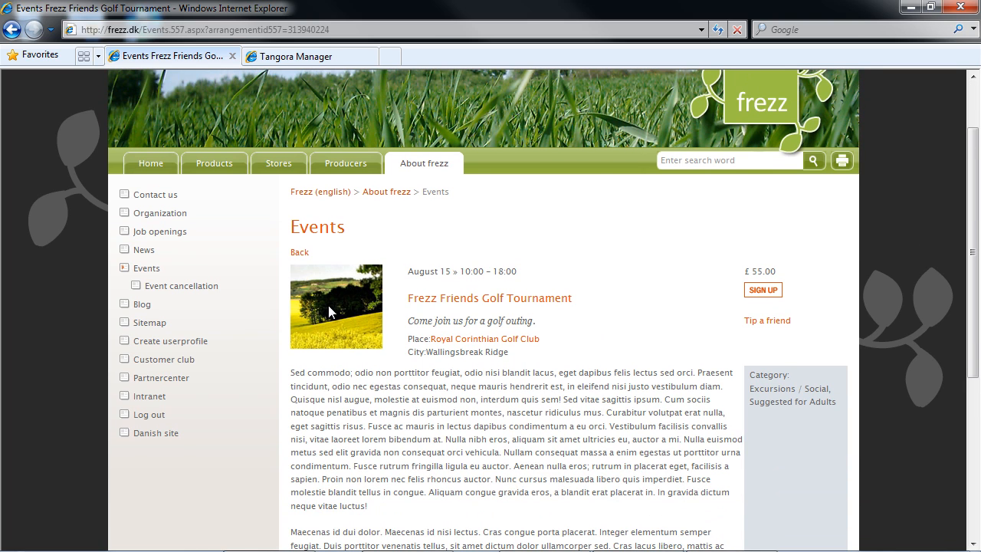
{"action": "left_click", "coordinate": [299, 255]}
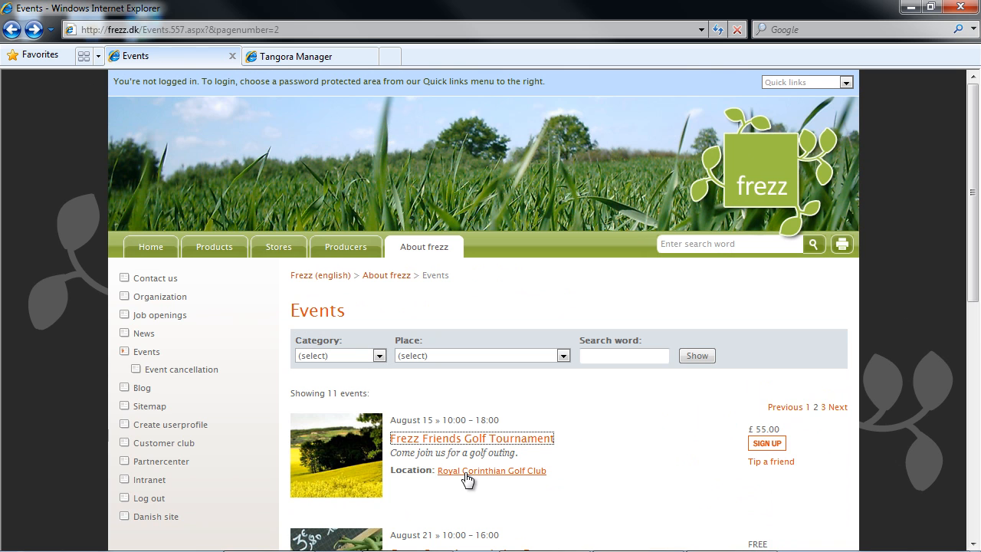
{"action": "left_click", "coordinate": [498, 471]}
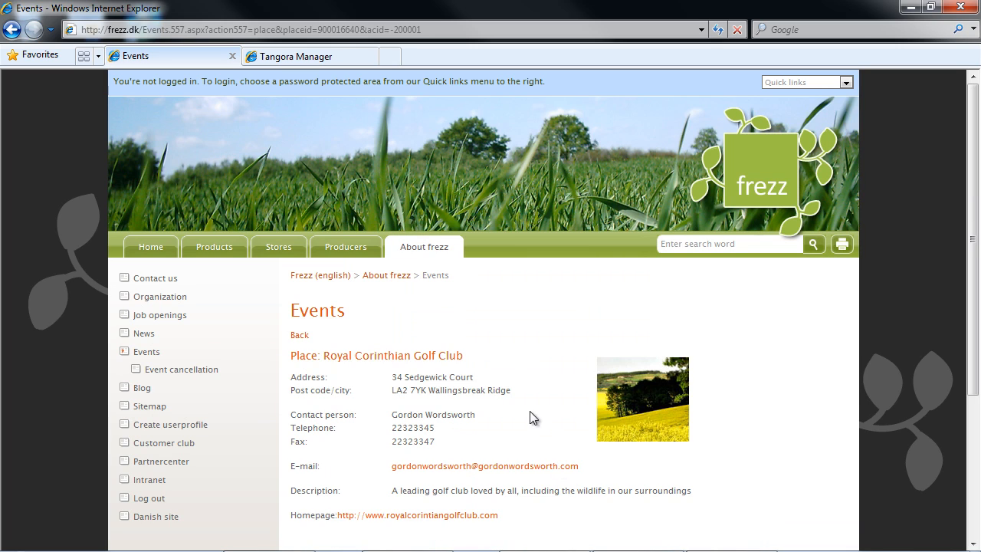
{"action": "left_click", "coordinate": [299, 335]}
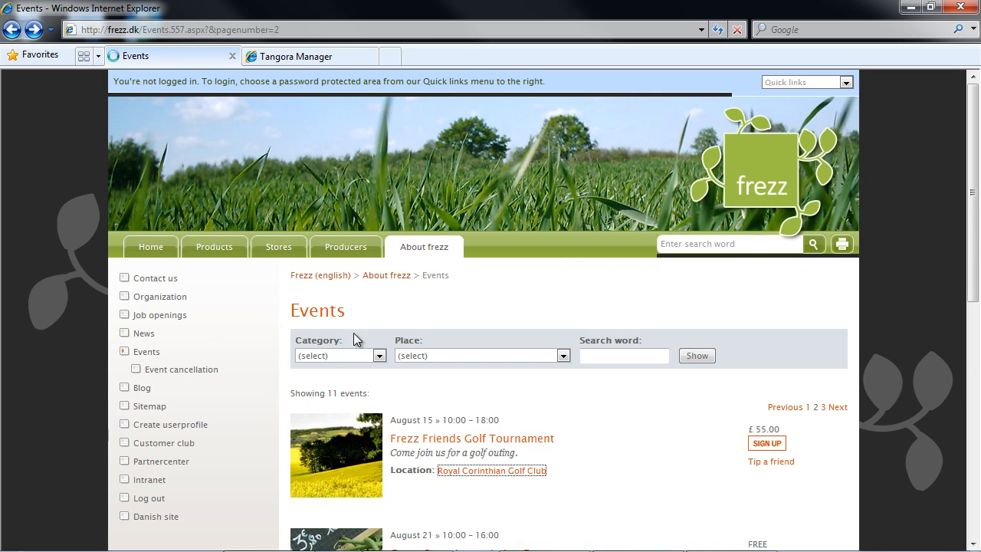
Step: Return to page 1 and filter events by the Art Exhibition category, then clear it
{"action": "left_click", "coordinate": [806, 407]}
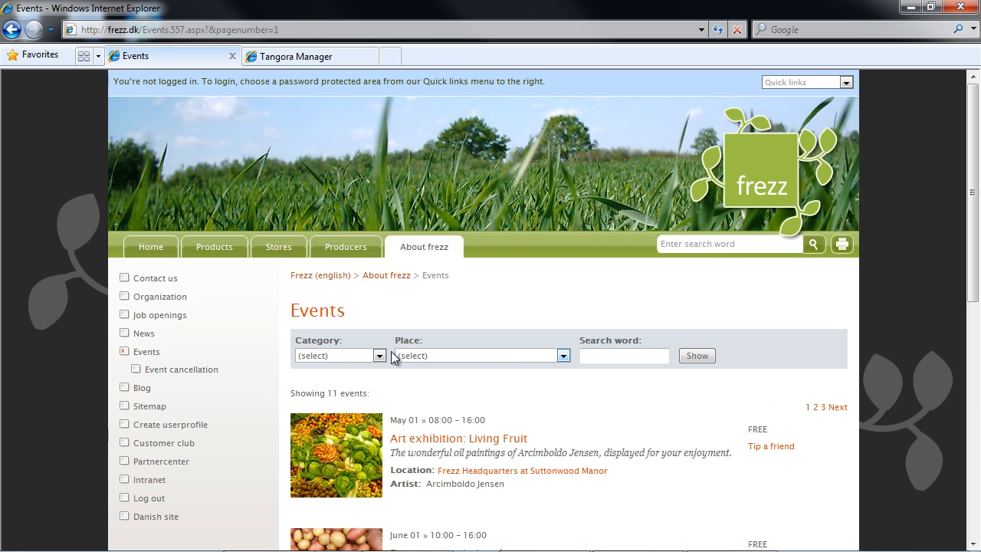
{"action": "left_click", "coordinate": [341, 358]}
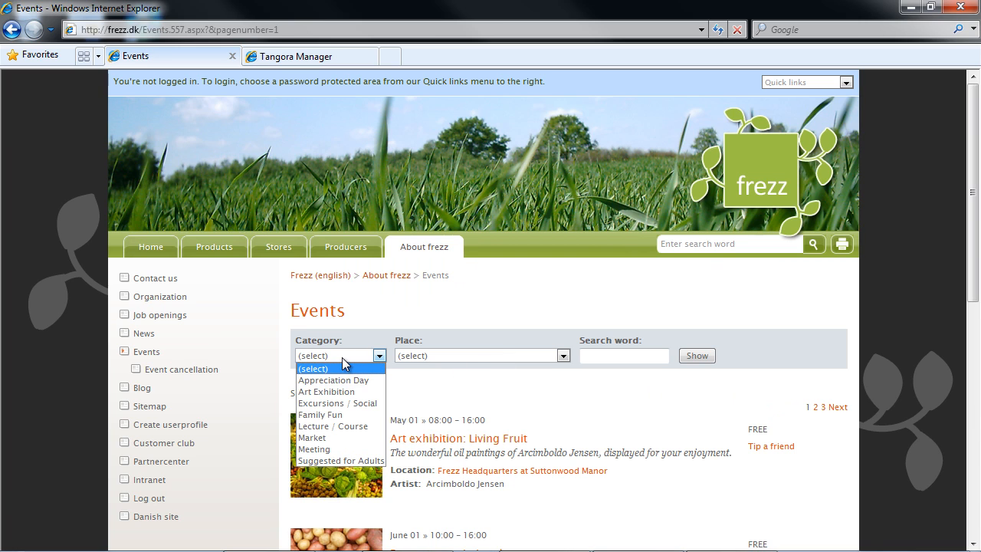
{"action": "left_click", "coordinate": [366, 392]}
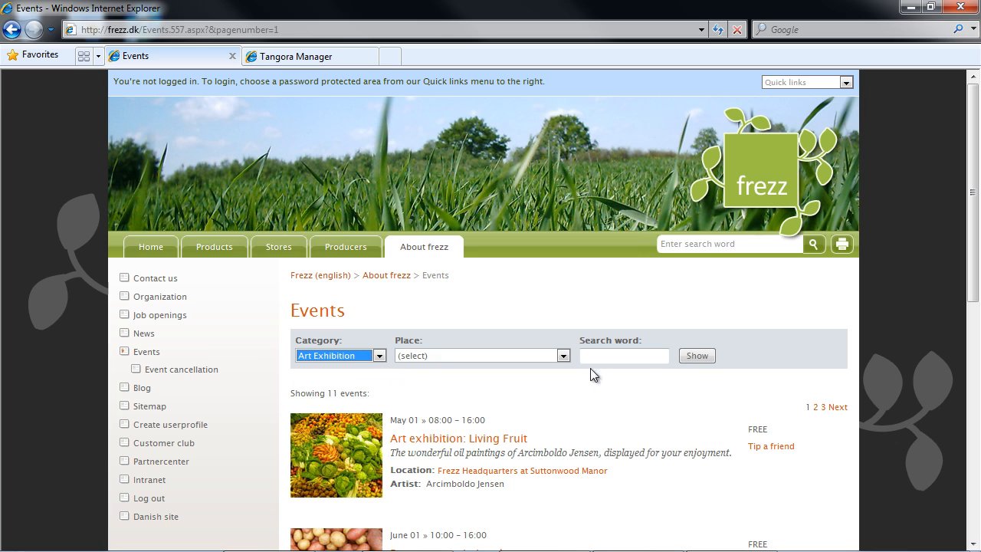
{"action": "left_click", "coordinate": [694, 356]}
{"action": "scroll", "coordinate": [727, 349], "scroll_direction": "down", "scroll_amount": 3}
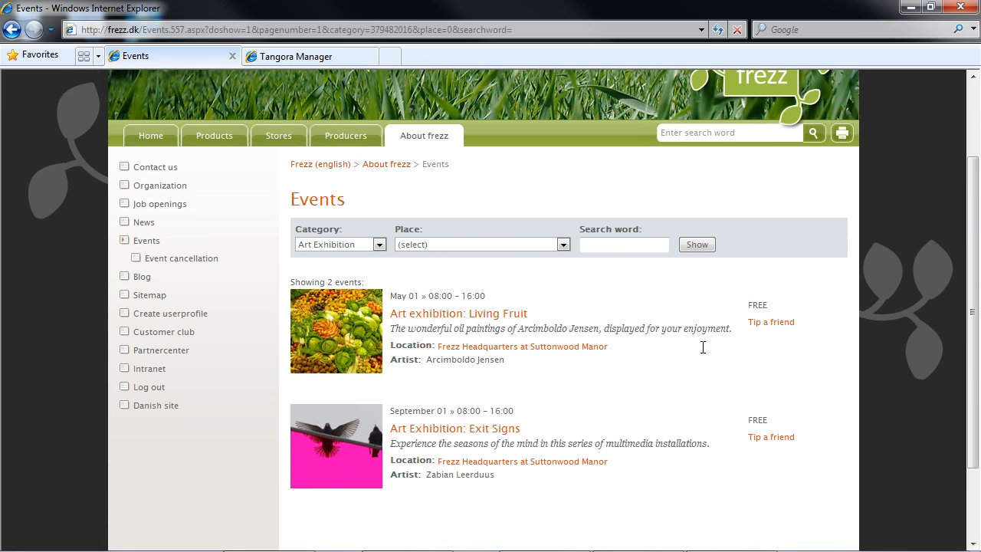
{"action": "left_click", "coordinate": [344, 243]}
{"action": "left_click", "coordinate": [341, 257]}
Step: Filter events by place: first Frezz HQ, main hall, then Wildmoor farms
{"action": "left_click", "coordinate": [437, 245]}
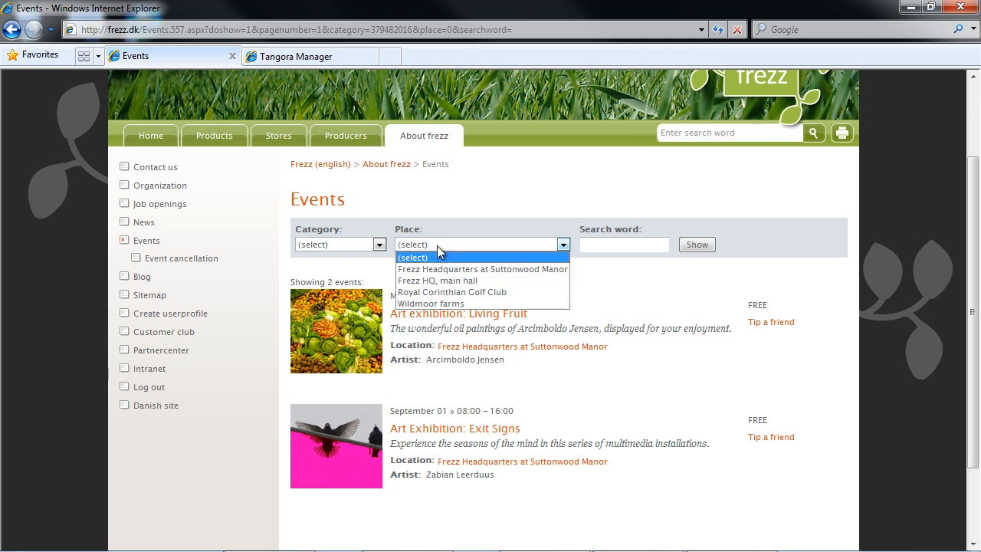
{"action": "left_click", "coordinate": [464, 282]}
{"action": "left_click", "coordinate": [695, 245]}
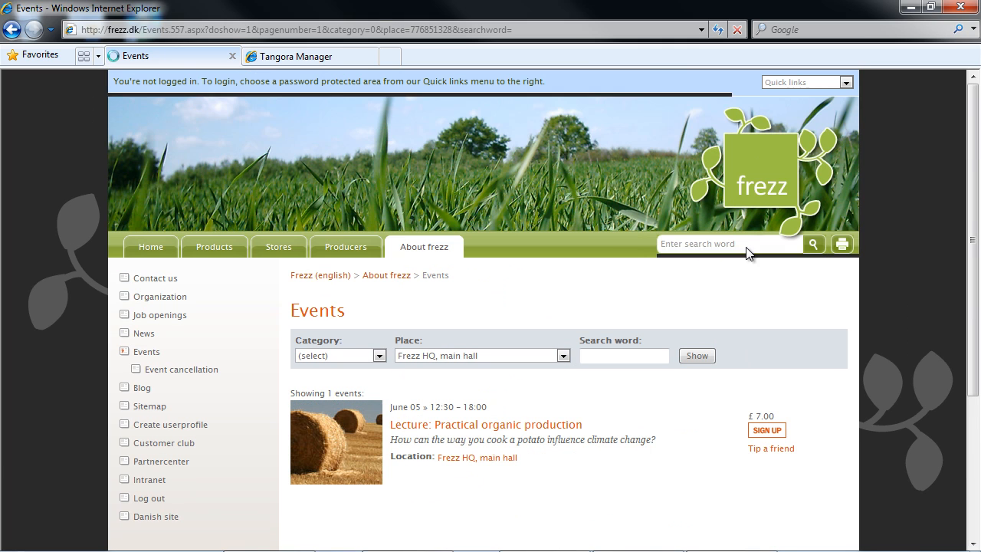
{"action": "left_click", "coordinate": [461, 357]}
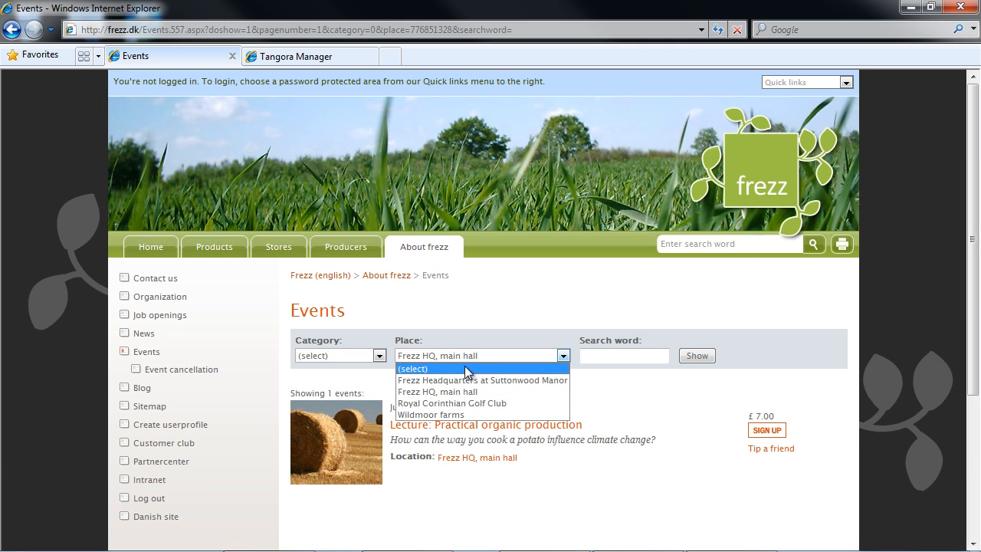
{"action": "left_click", "coordinate": [505, 414]}
{"action": "left_click", "coordinate": [699, 356]}
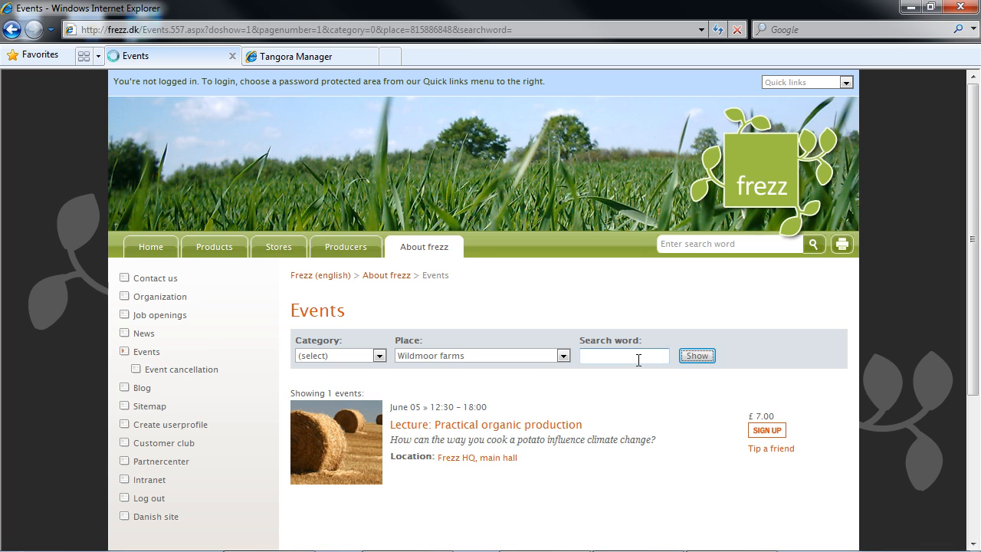
Step: Search events for 'potato', then reset the list via Events in the left menu
{"action": "type", "text": "potato"}
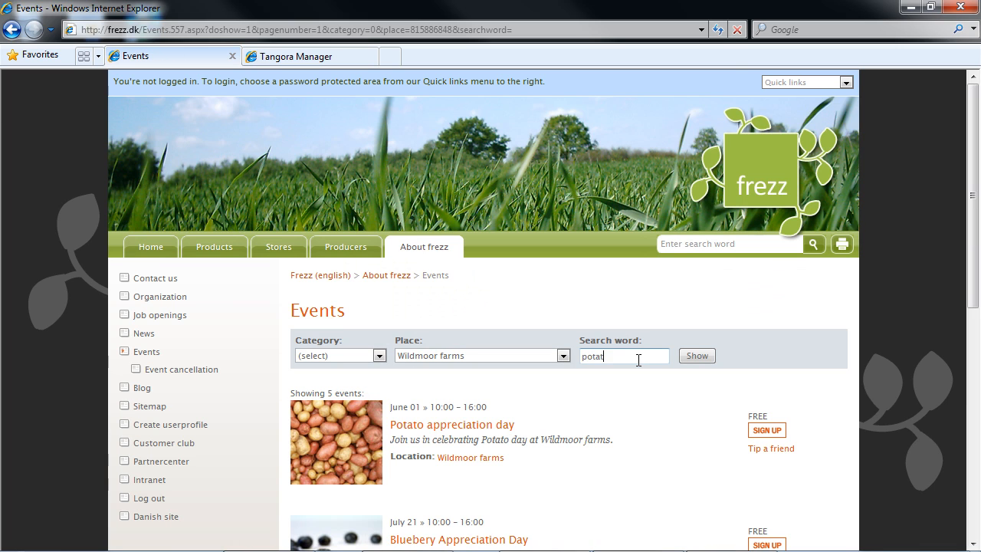
{"action": "key", "text": "Return"}
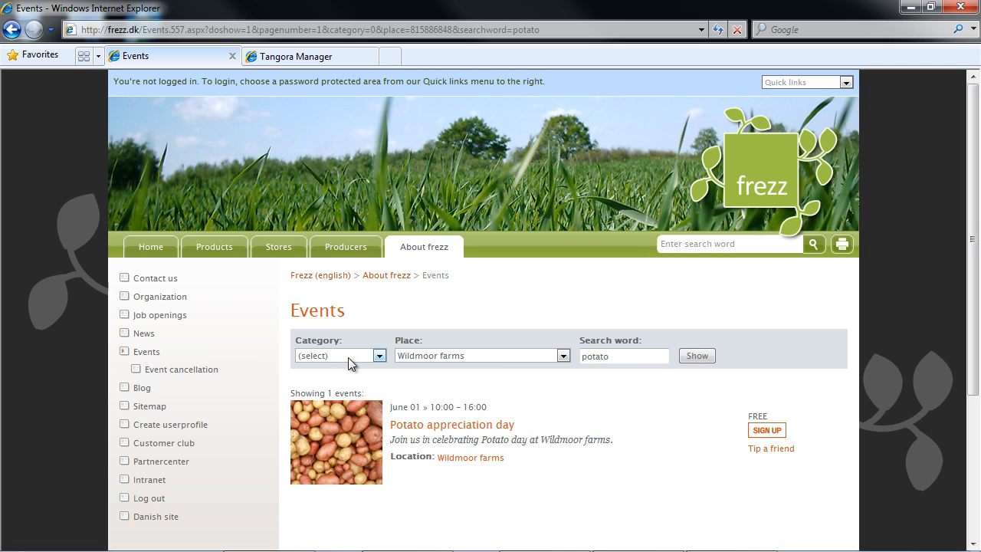
{"action": "left_click", "coordinate": [145, 352]}
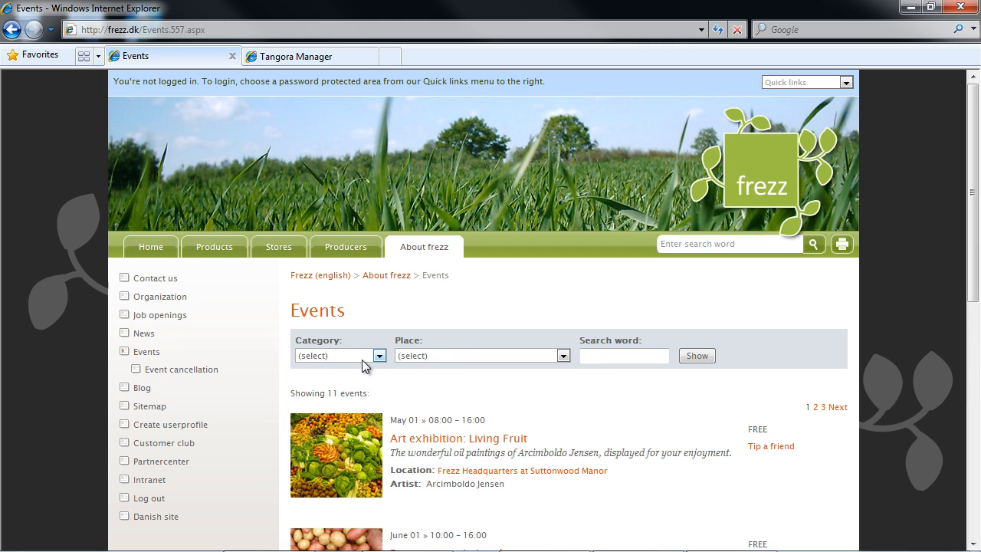
{"action": "left_click_drag", "start_coordinate": [971, 242], "coordinate": [976, 371]}
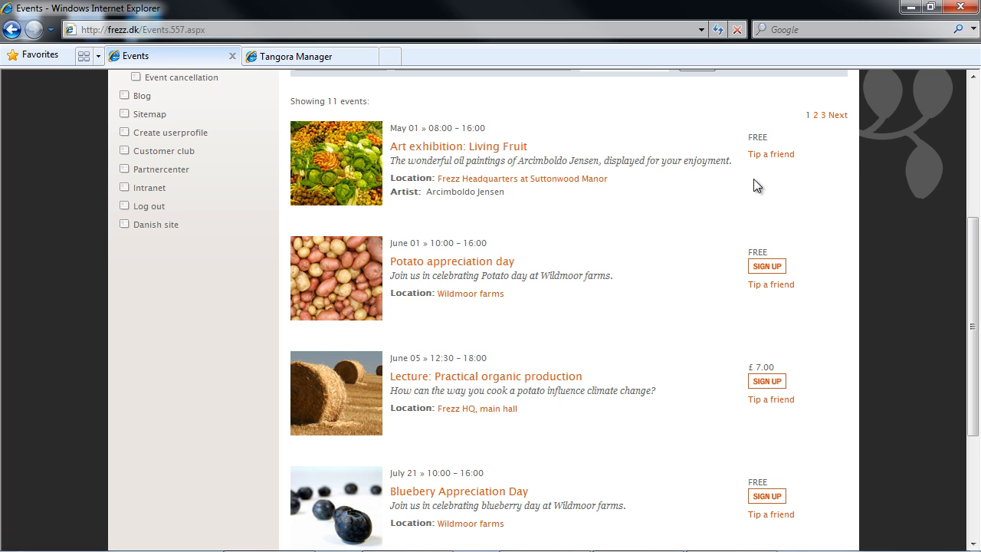
{"action": "scroll", "coordinate": [753, 184], "scroll_direction": "up", "scroll_amount": 2}
{"action": "scroll", "coordinate": [527, 167], "scroll_direction": "up", "scroll_amount": 1}
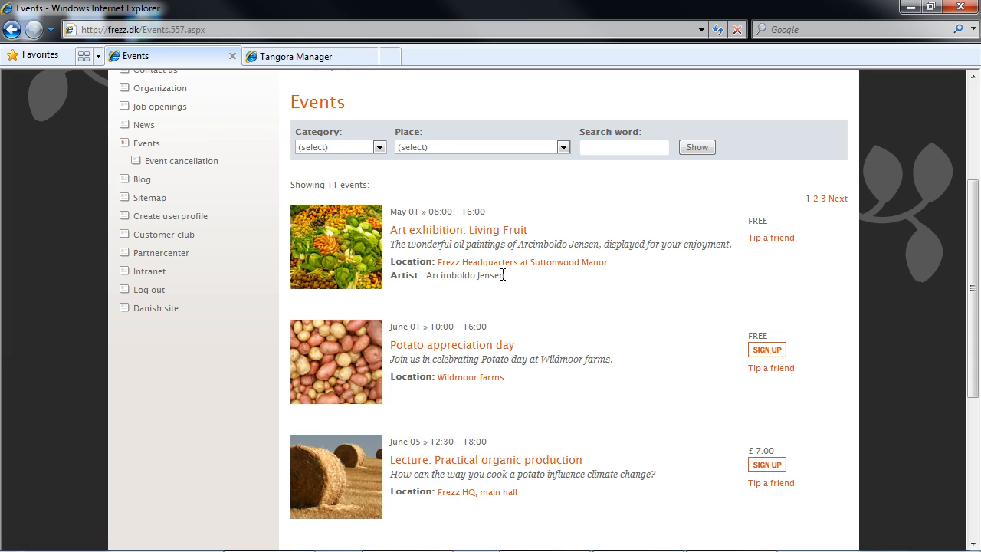
{"action": "left_click_drag", "start_coordinate": [502, 274], "coordinate": [411, 279]}
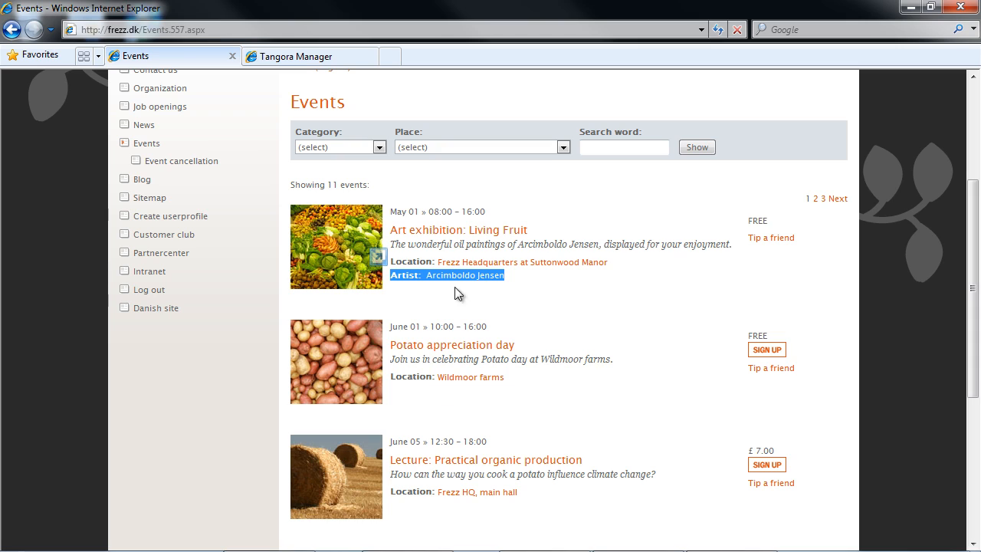
{"action": "left_click", "coordinate": [558, 278]}
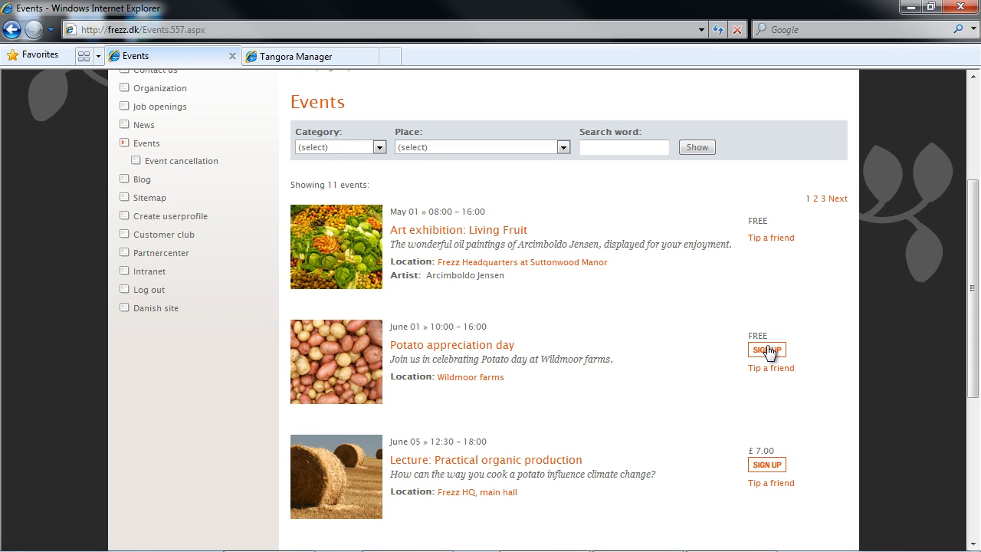
Step: Look at the tip-a-friend form for Potato appreciation day, then return to the events list
{"action": "left_click", "coordinate": [766, 368]}
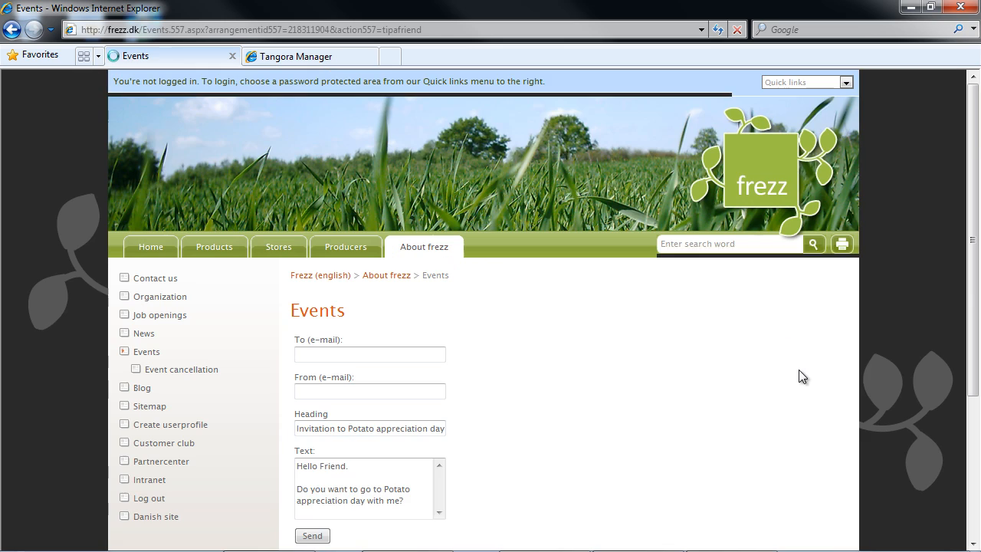
{"action": "scroll", "coordinate": [798, 370], "scroll_direction": "down", "scroll_amount": 2}
{"action": "left_click", "coordinate": [399, 243]}
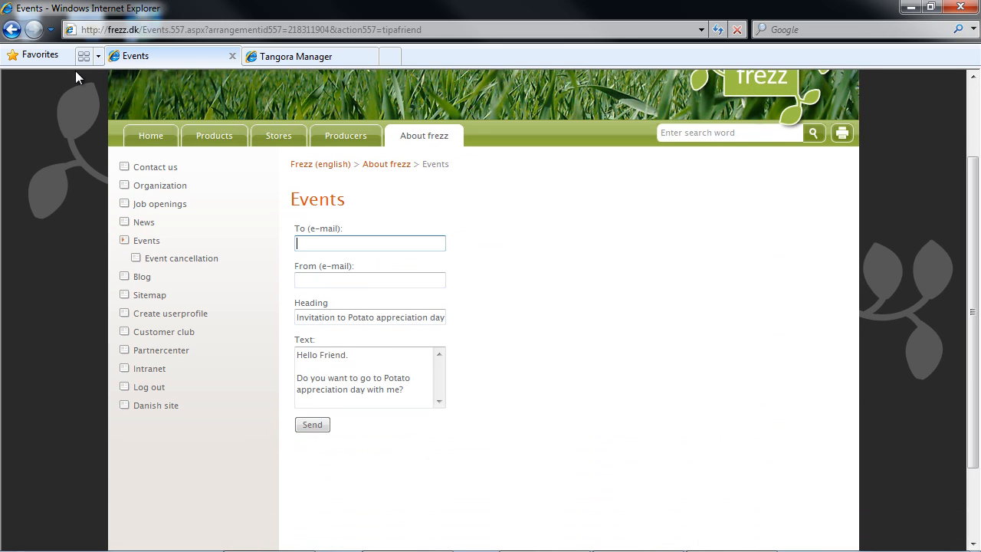
{"action": "left_click", "coordinate": [10, 29]}
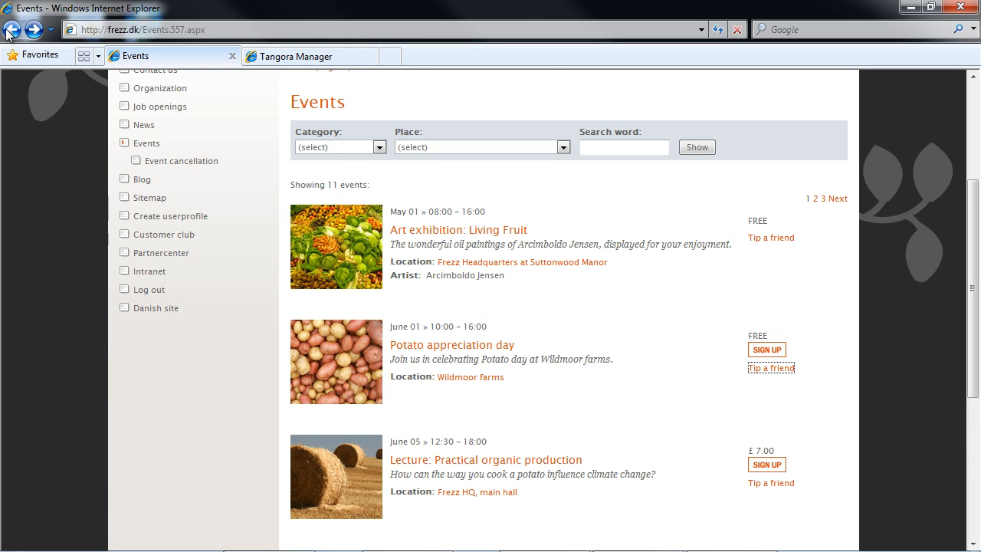
Step: Sign up for Potato appreciation day with the attendee's name and submit the reservation
{"action": "left_click", "coordinate": [769, 349]}
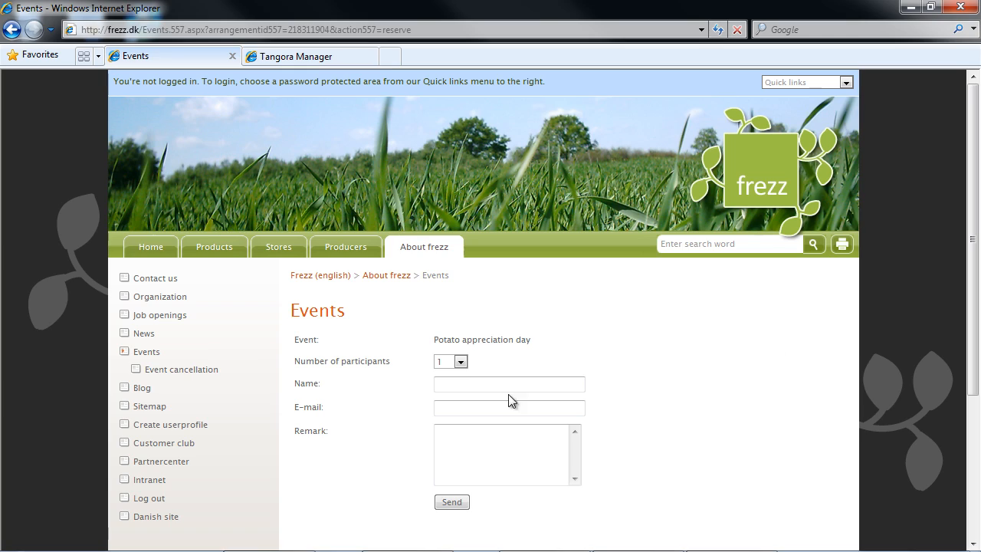
{"action": "left_click", "coordinate": [492, 384]}
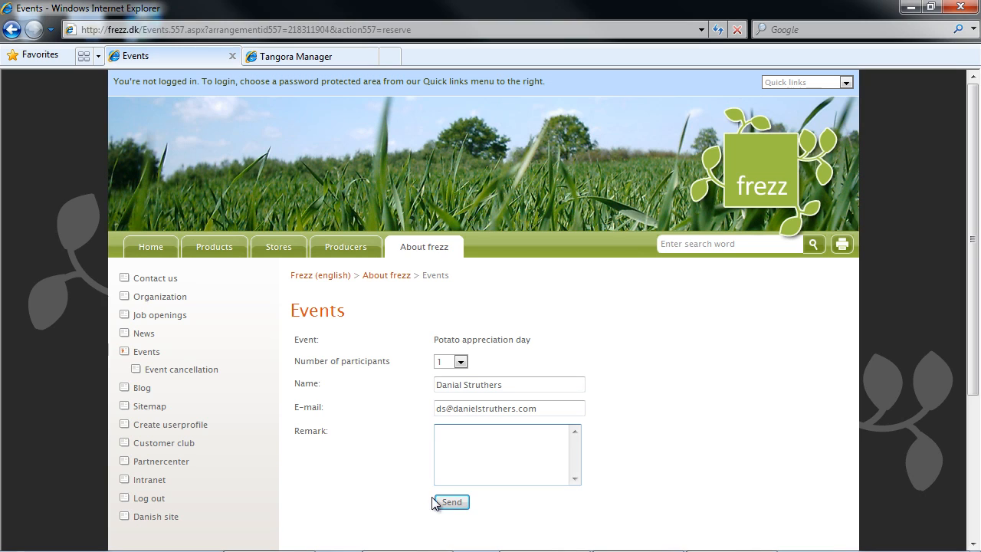
{"action": "left_click", "coordinate": [447, 502]}
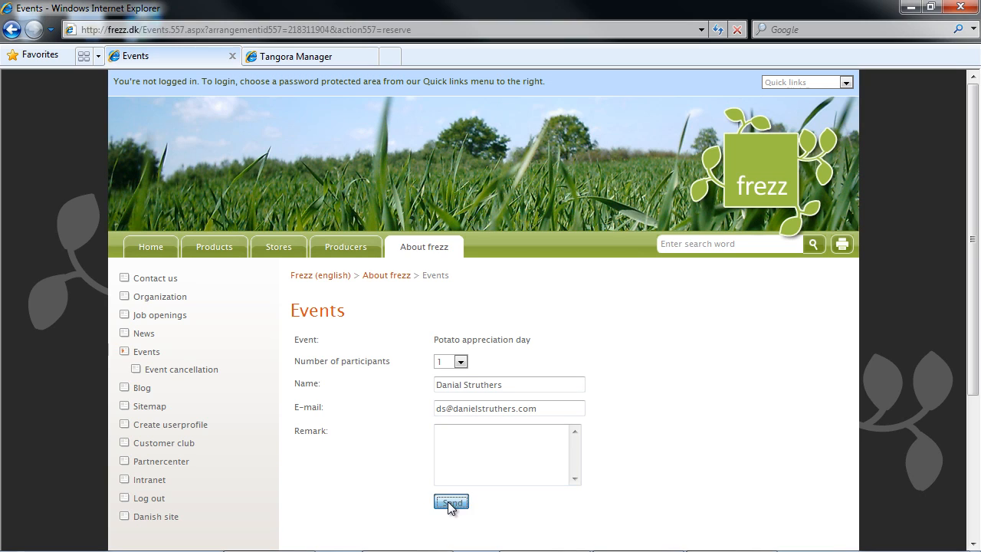
Step: Read the cancellation instructions on the confirmation and open the reservation cancellation page
{"action": "scroll", "coordinate": [713, 395], "scroll_direction": "down", "scroll_amount": 2}
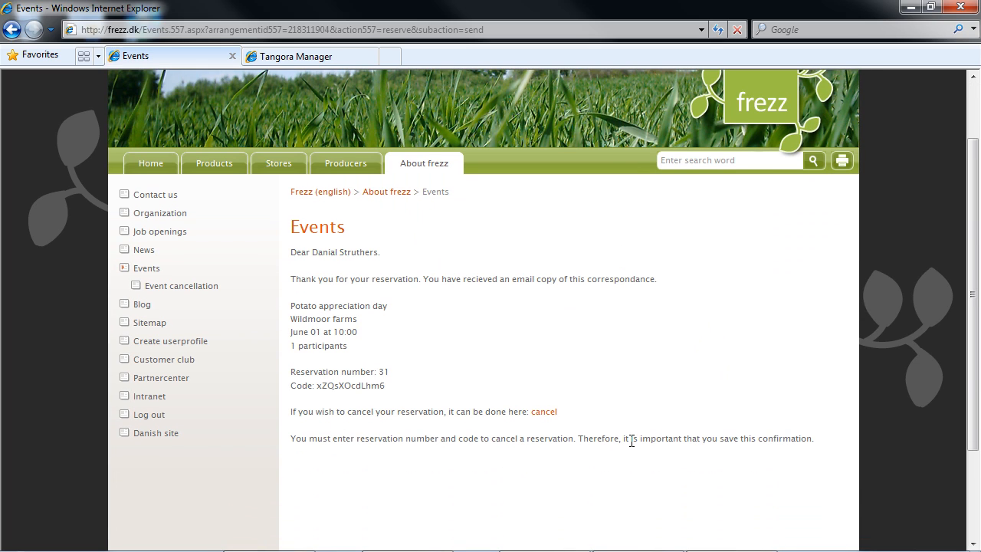
{"action": "left_click_drag", "start_coordinate": [340, 411], "coordinate": [483, 417]}
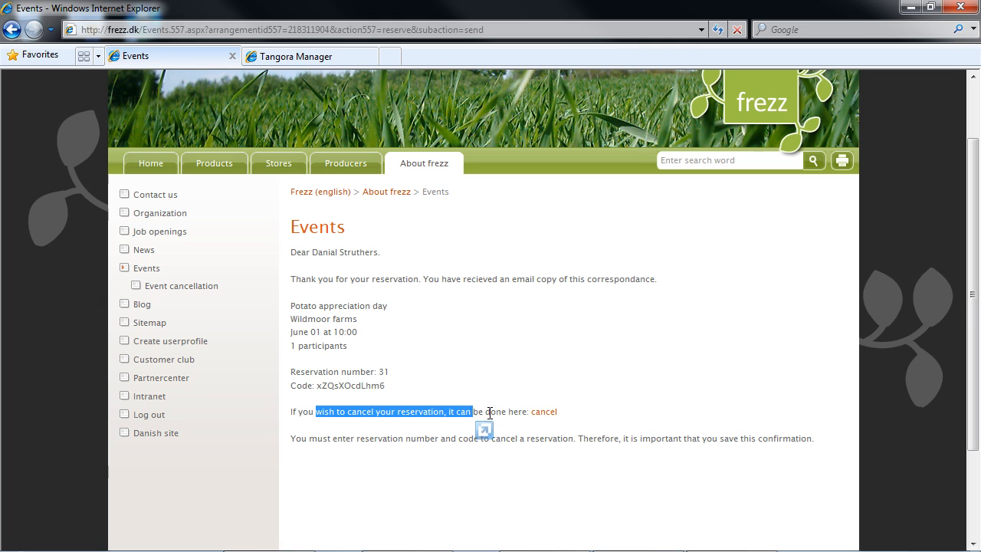
{"action": "left_click", "coordinate": [581, 415]}
{"action": "left_click", "coordinate": [544, 412]}
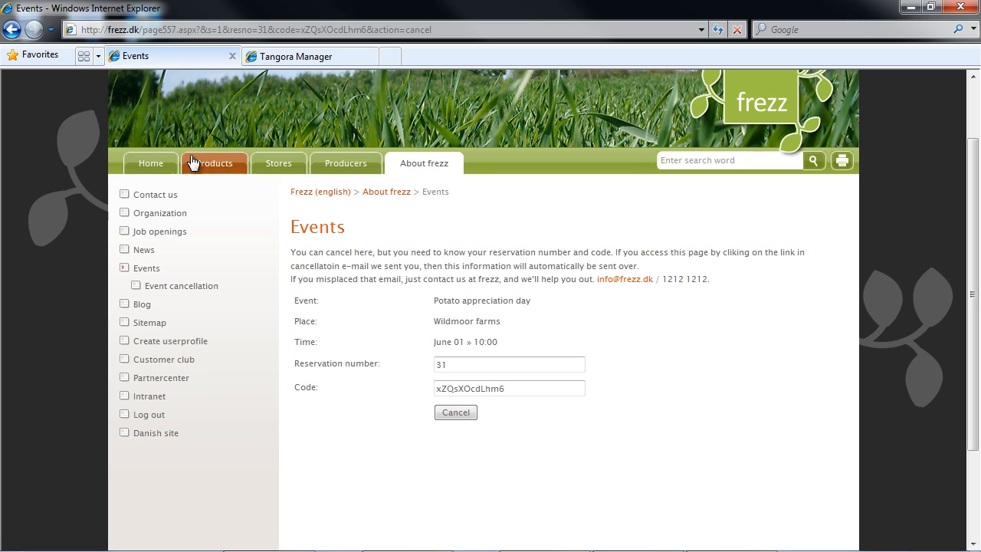
Step: Go from the cancellation page to the Frezz home page via the Home tab
{"action": "left_click", "coordinate": [148, 164]}
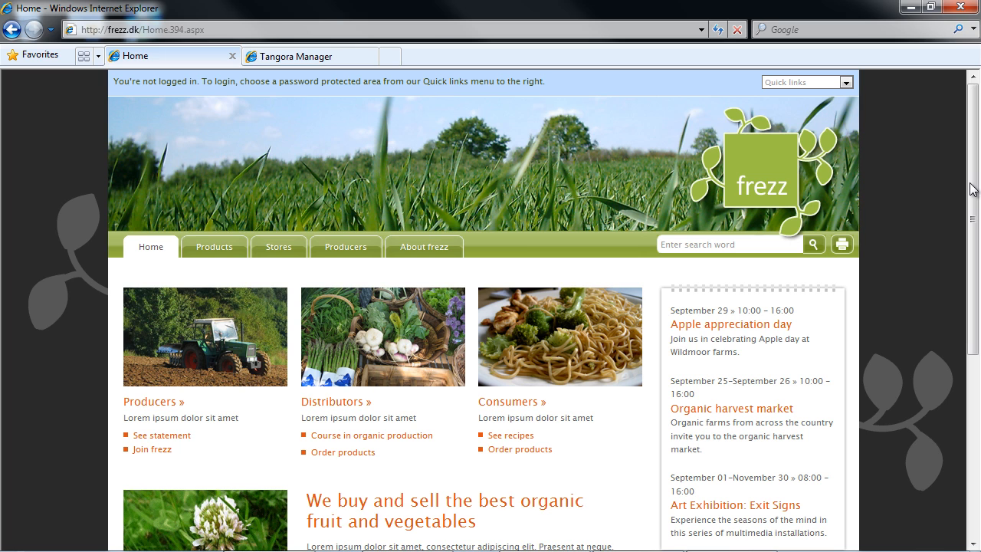
Step: Scroll the home page and open the Art Exhibition: Exit Signs event
{"action": "left_click_drag", "start_coordinate": [971, 189], "coordinate": [971, 258]}
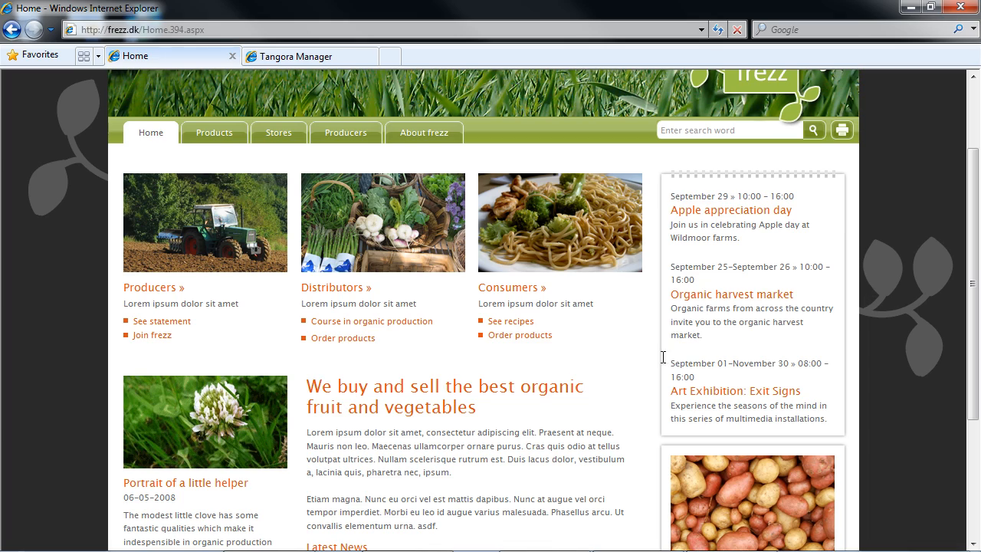
{"action": "left_click", "coordinate": [754, 391]}
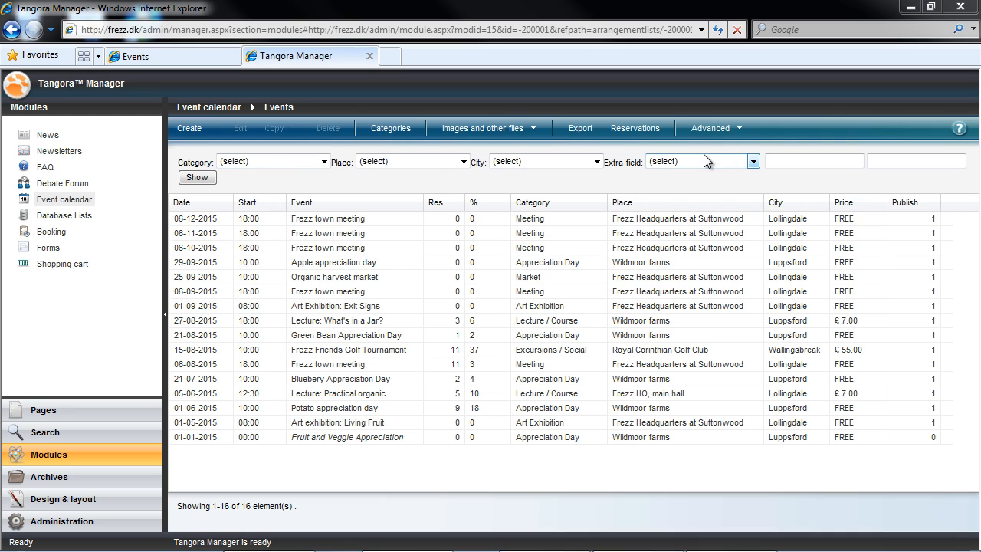
{"action": "left_click", "coordinate": [322, 162]}
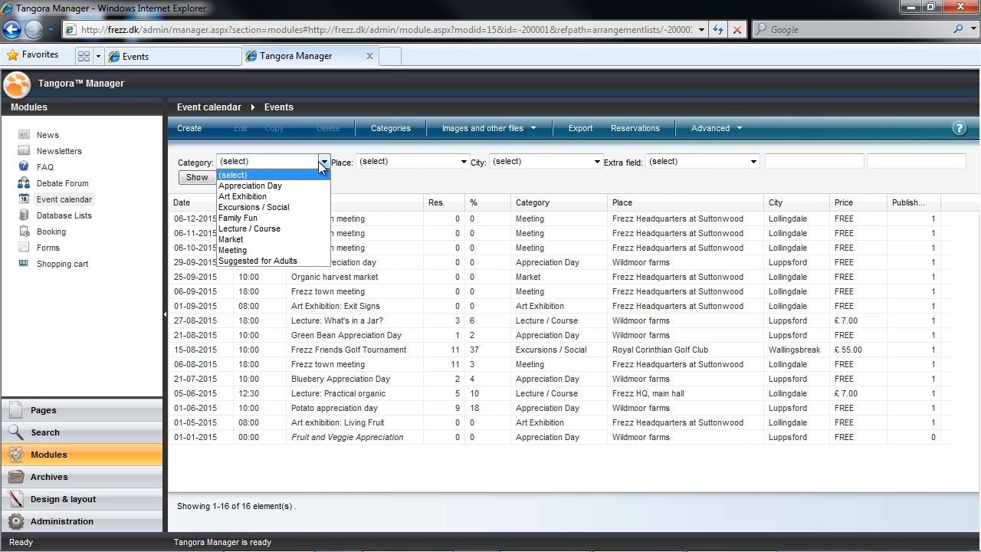
{"action": "left_click", "coordinate": [253, 228]}
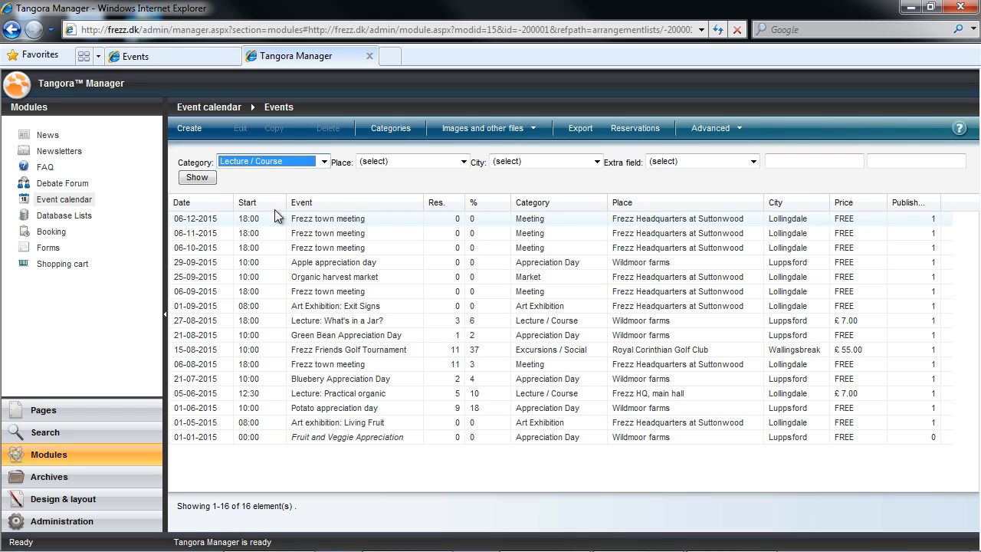
{"action": "left_click", "coordinate": [193, 177]}
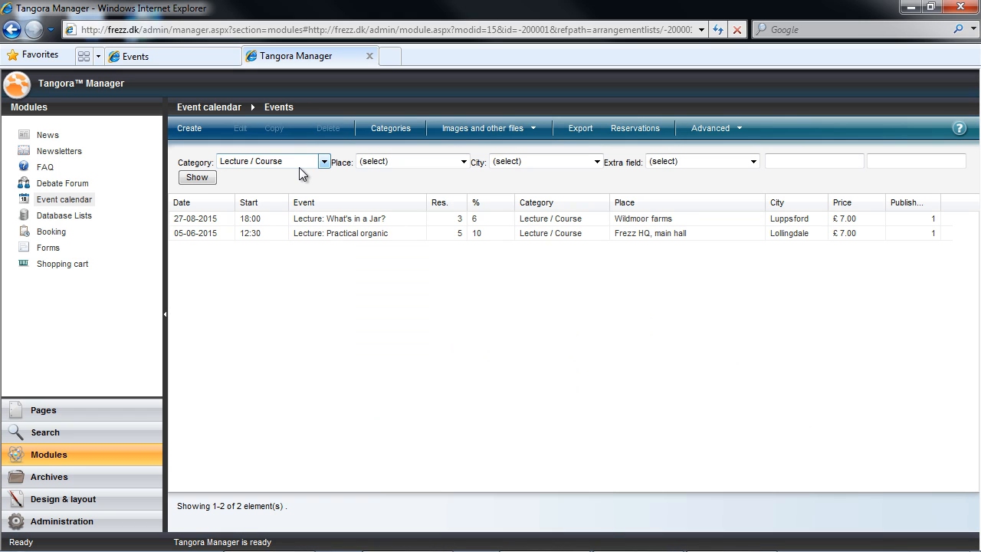
{"action": "left_click", "coordinate": [299, 161]}
{"action": "left_click", "coordinate": [282, 172]}
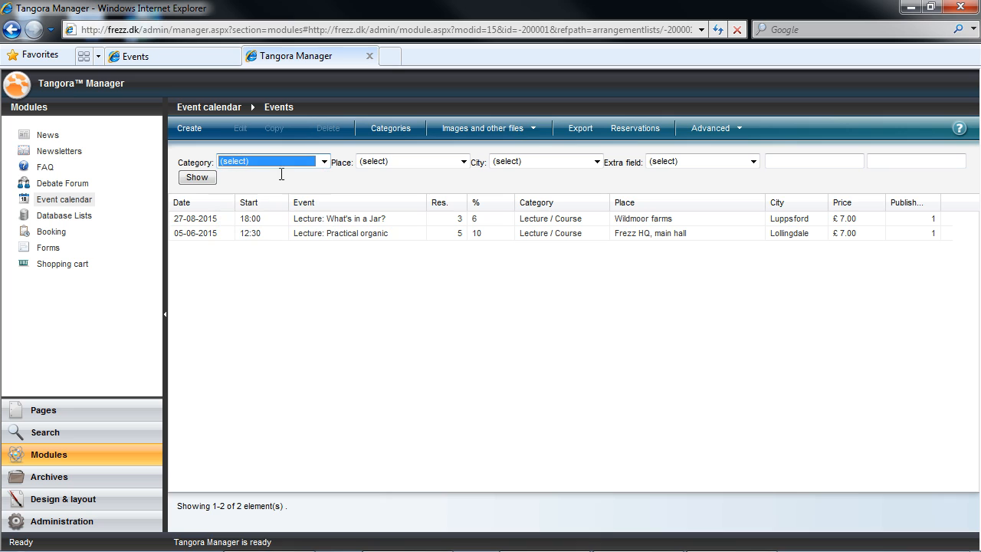
{"action": "left_click", "coordinate": [197, 181]}
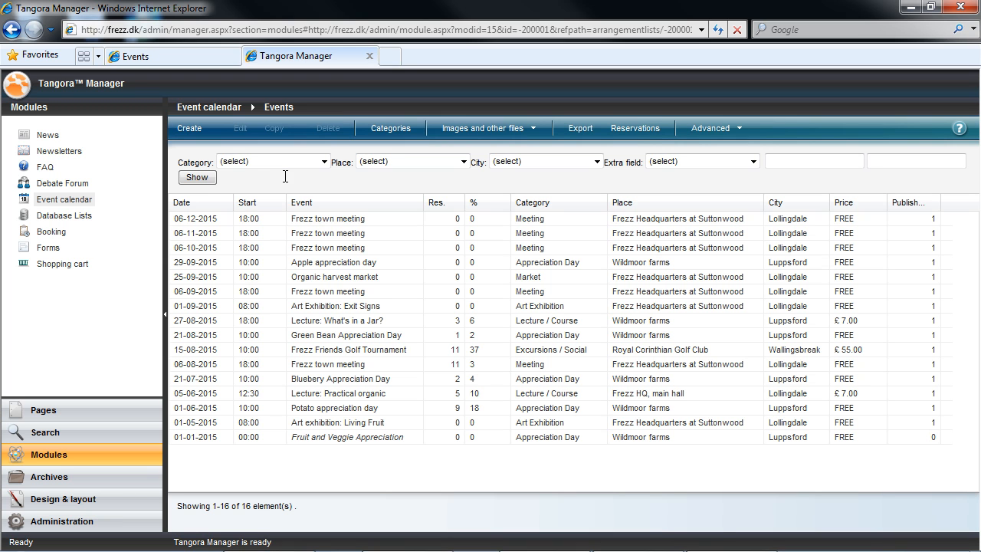
{"action": "left_click", "coordinate": [390, 128]}
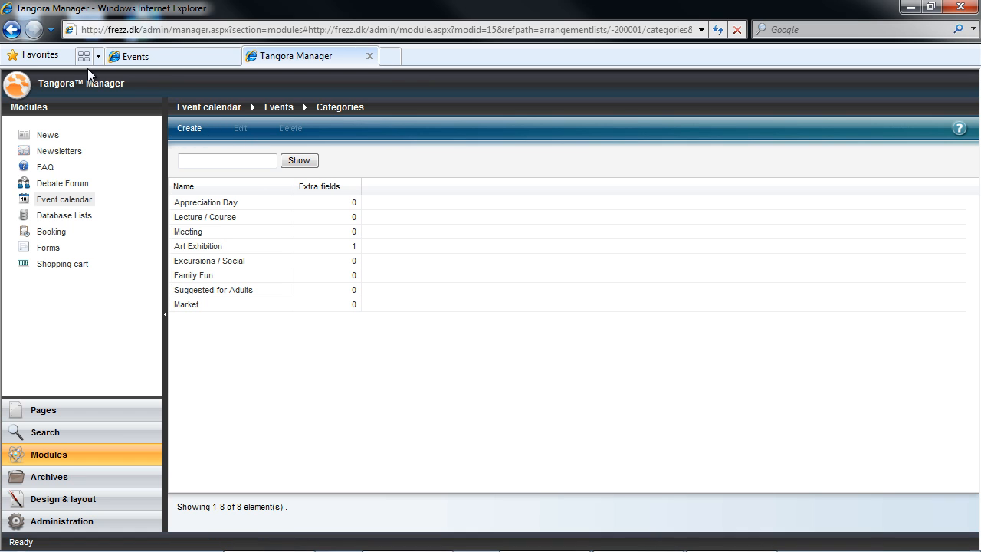
Step: Go back, glance at the Images and other files options, then open the Reservations list
{"action": "left_click", "coordinate": [12, 31]}
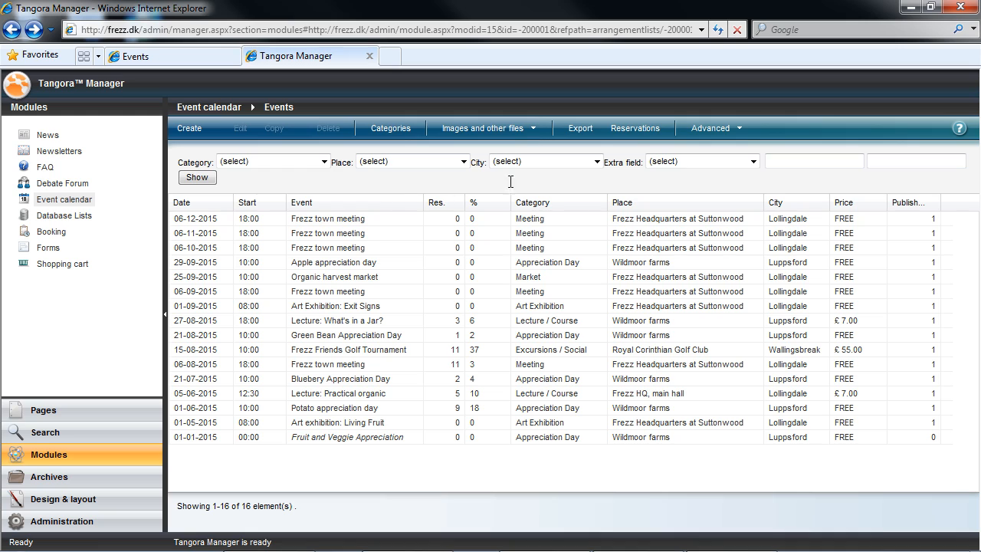
{"action": "left_click", "coordinate": [537, 130]}
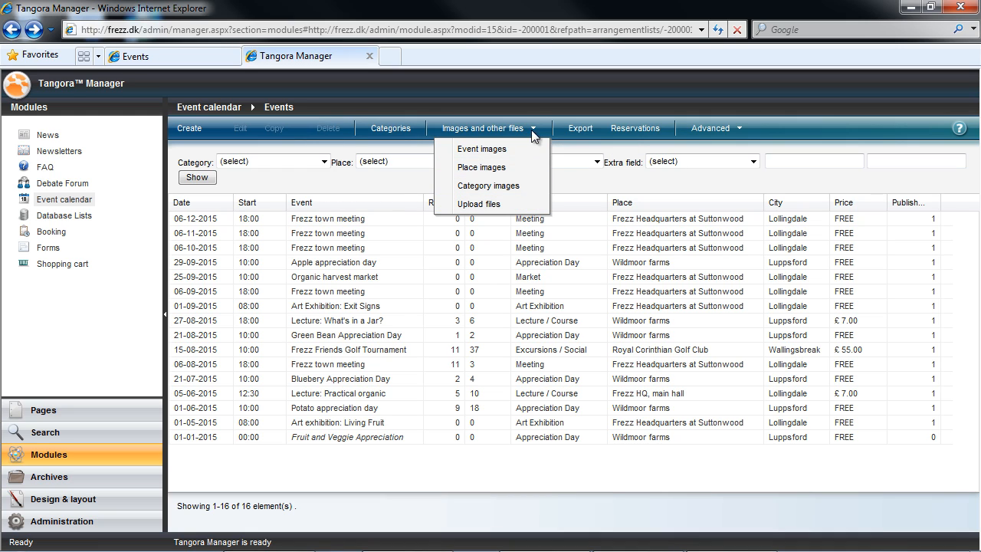
{"action": "left_click", "coordinate": [632, 146]}
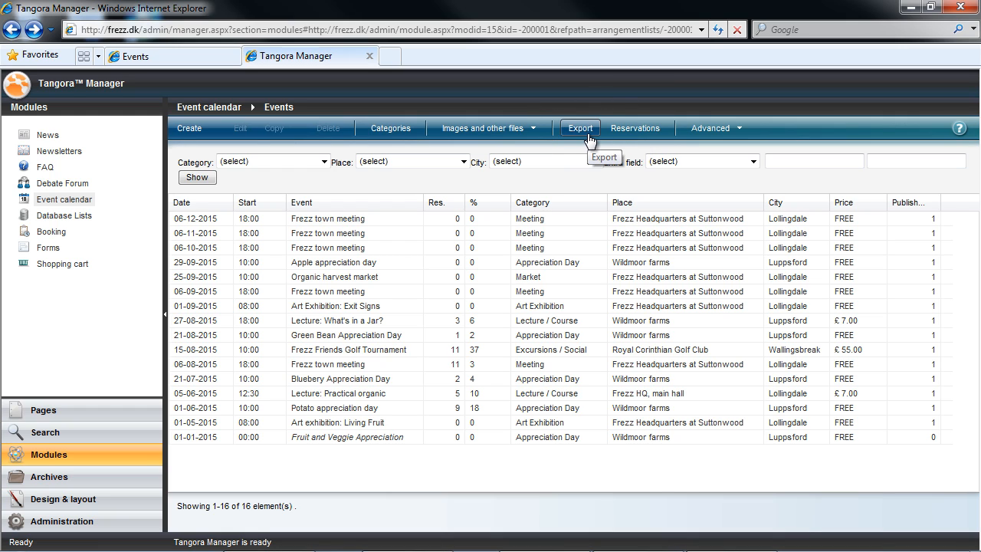
{"action": "left_click", "coordinate": [635, 131]}
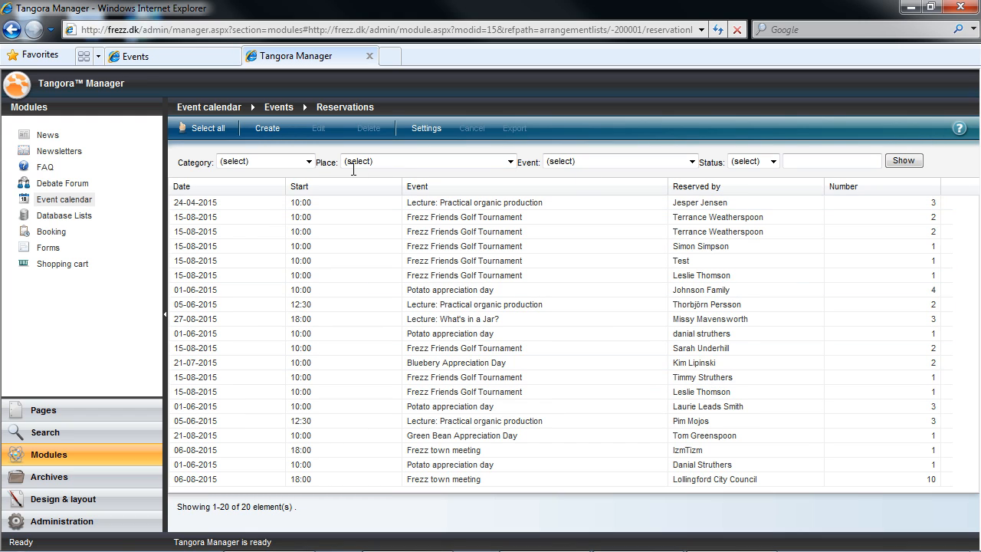
Step: Filter the reservations list to the Lecture / Course category
{"action": "left_click", "coordinate": [307, 161]}
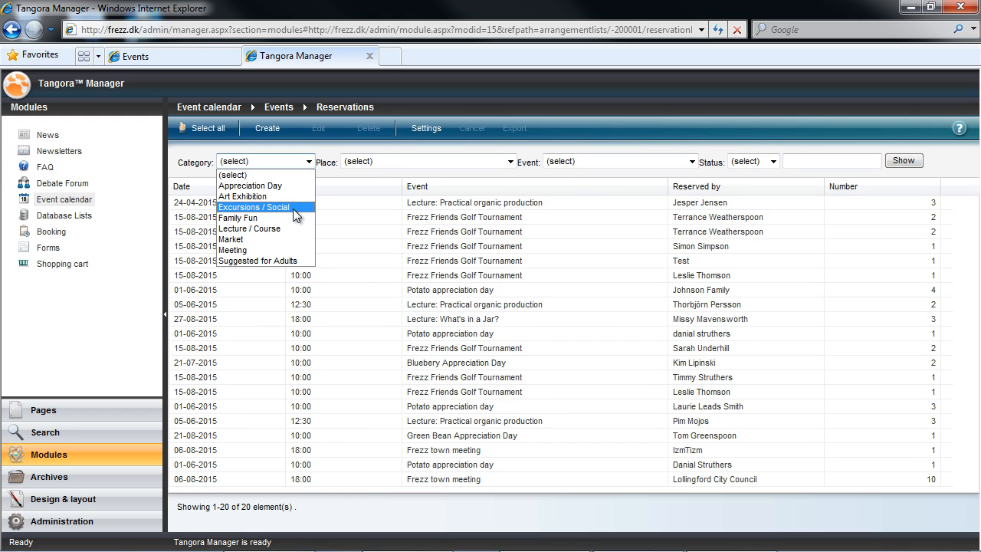
{"action": "left_click", "coordinate": [279, 228]}
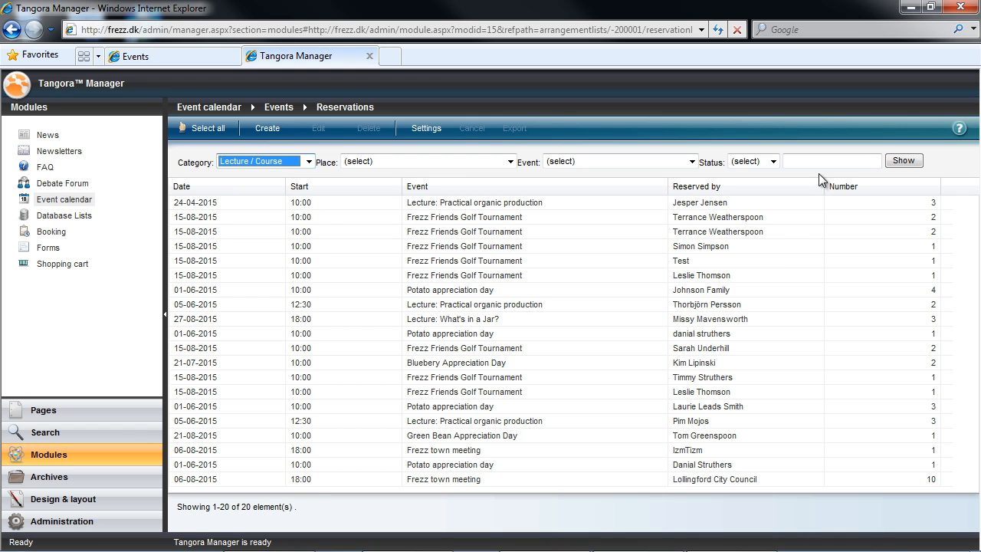
{"action": "left_click", "coordinate": [910, 162]}
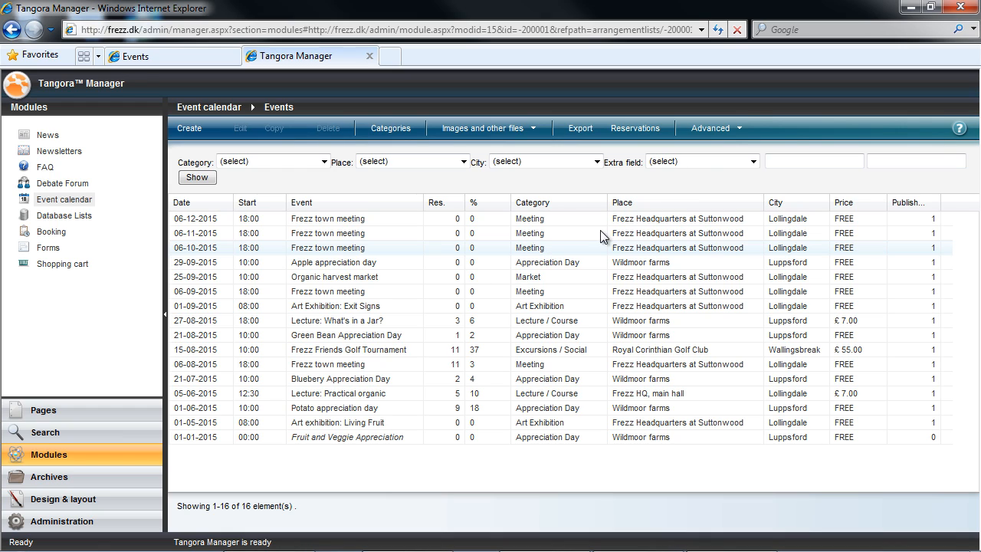
Step: Inspect the Royal Corinthian Golf Club place record without changes, then return to Events
{"action": "left_click", "coordinate": [724, 129]}
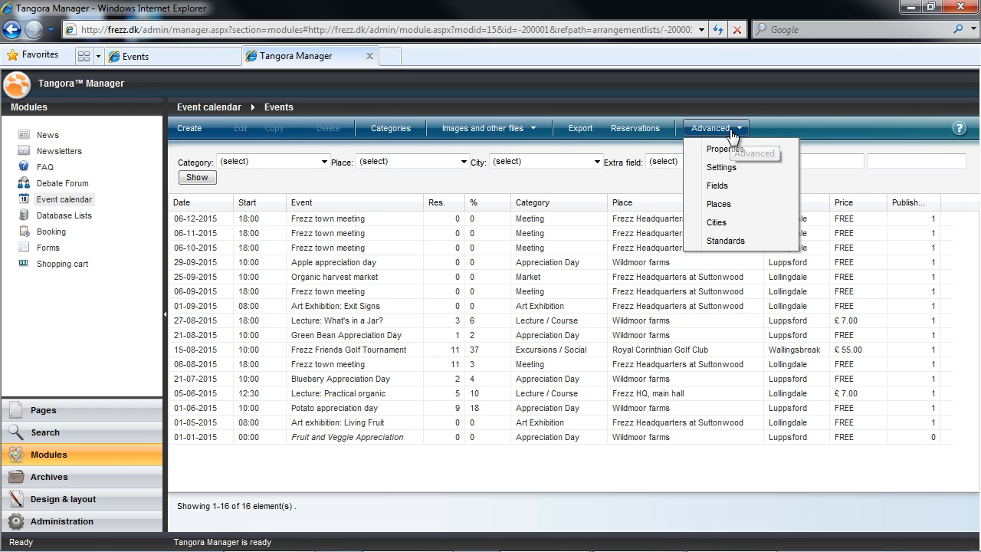
{"action": "left_click", "coordinate": [752, 205]}
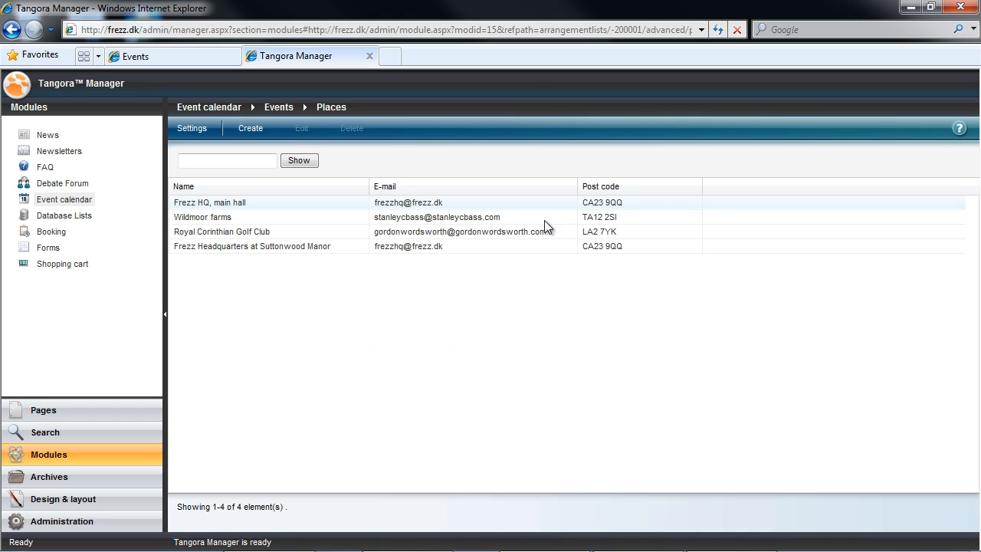
{"action": "double_click", "coordinate": [274, 232]}
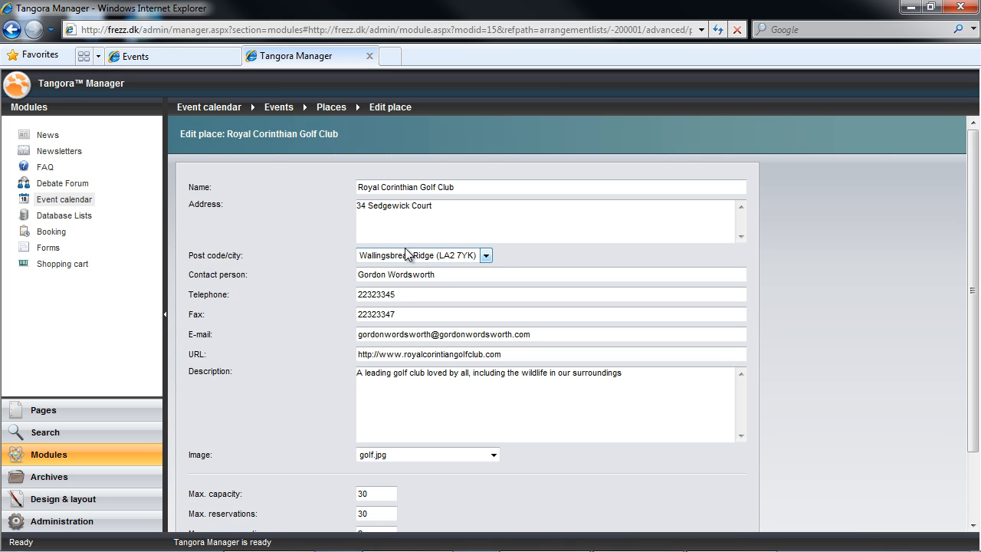
{"action": "left_click", "coordinate": [485, 255]}
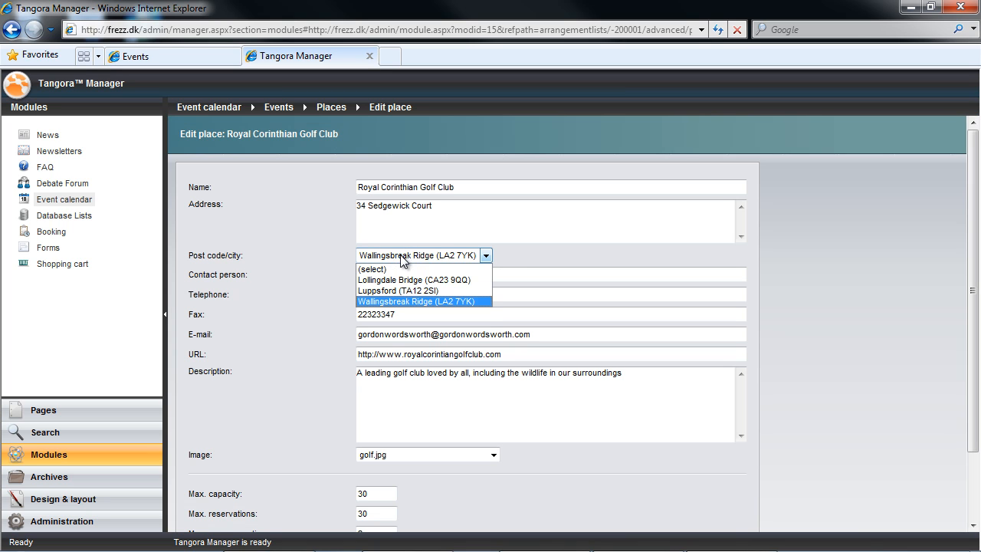
{"action": "left_click", "coordinate": [511, 256]}
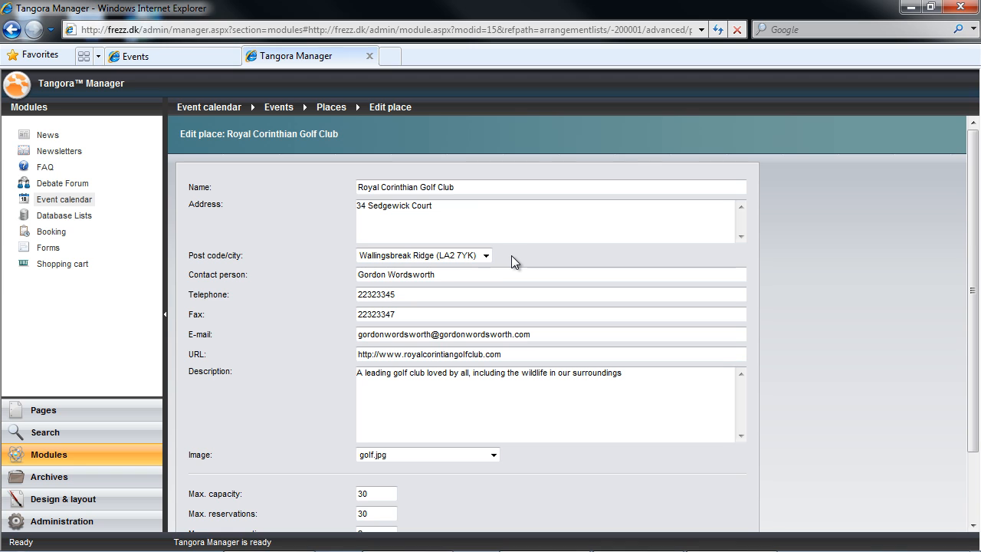
{"action": "left_click", "coordinate": [279, 111]}
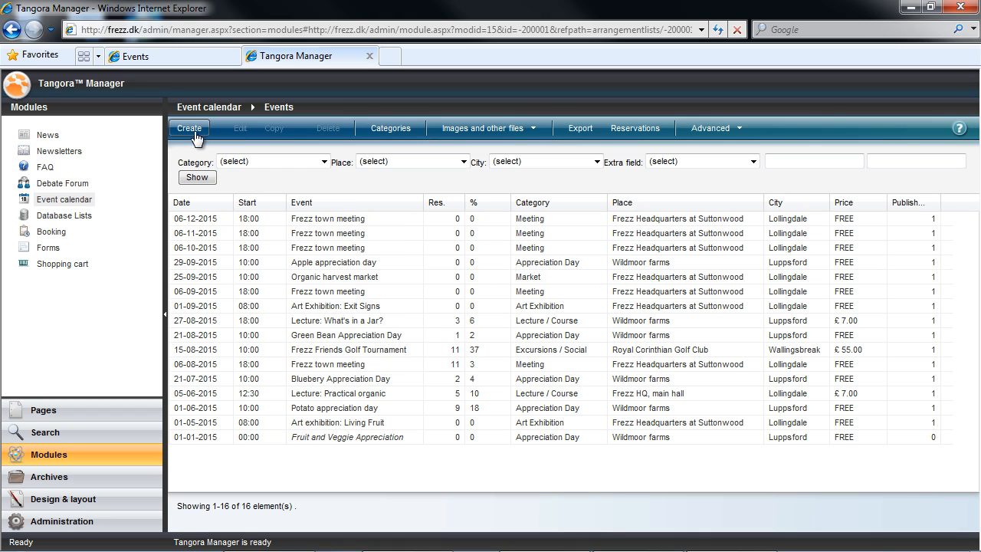
Step: Start a new event named 'Lecture: Organic Fodder', leaving no parent event
{"action": "left_click", "coordinate": [190, 135]}
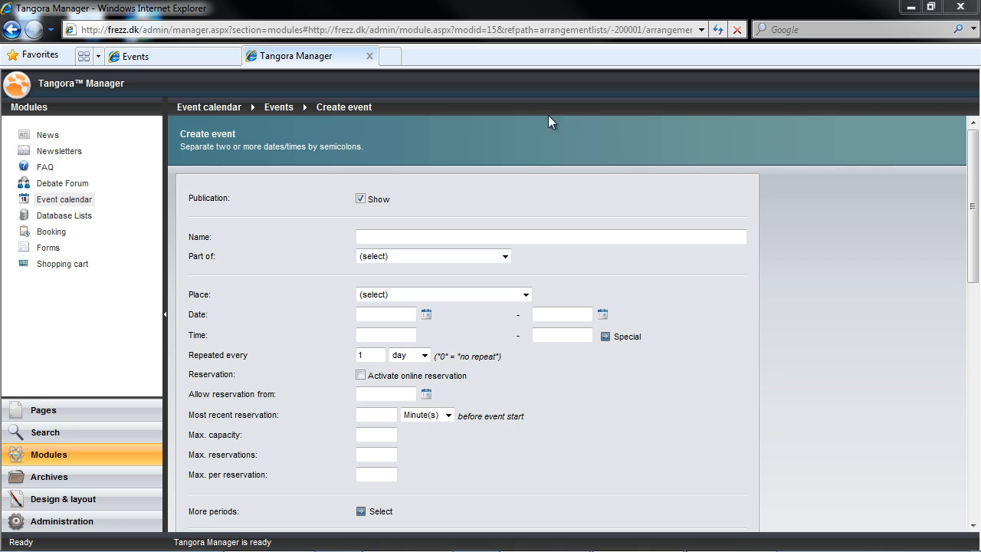
{"action": "left_click", "coordinate": [379, 235]}
{"action": "type", "text": "Le"}
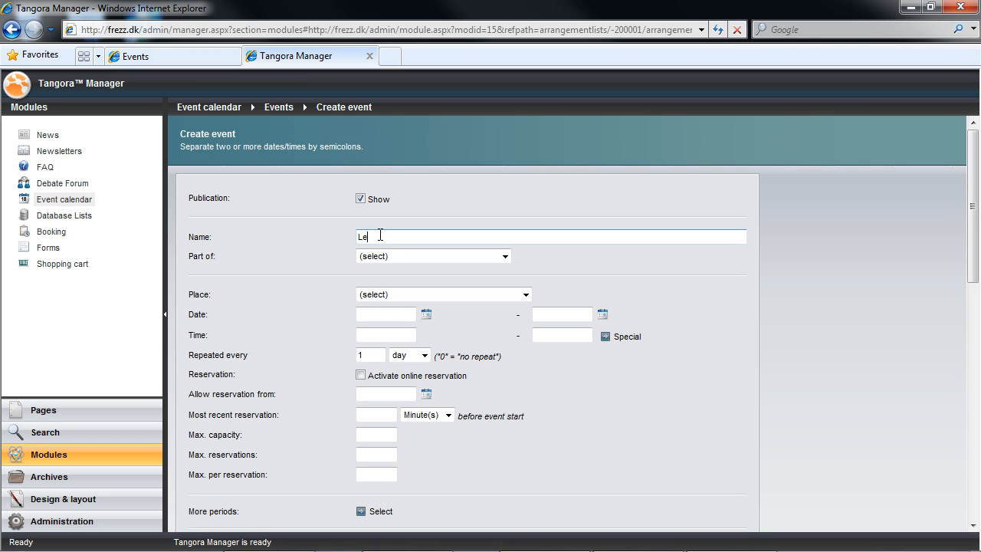
{"action": "type", "text": "cture: Organic Fodder"}
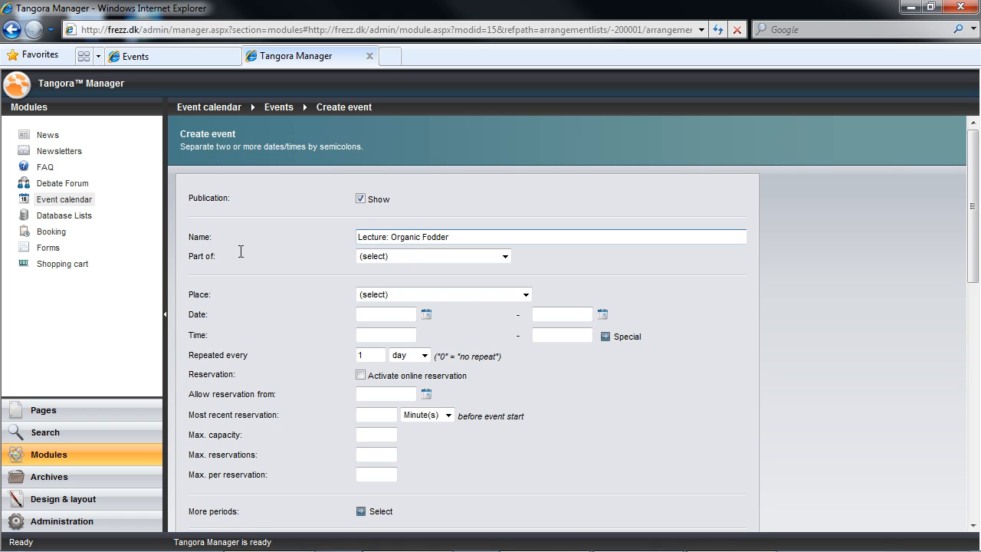
{"action": "left_click", "coordinate": [505, 257]}
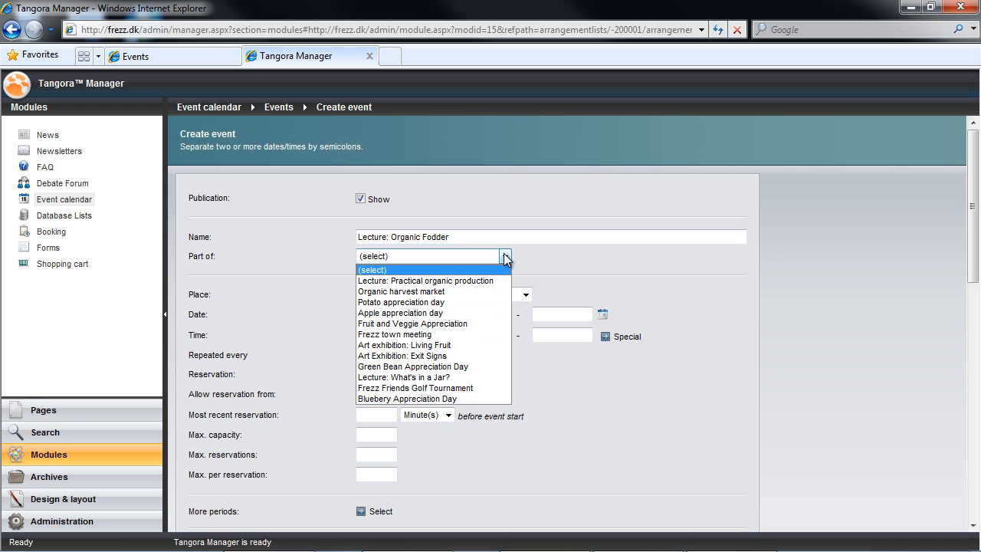
{"action": "left_click", "coordinate": [561, 260]}
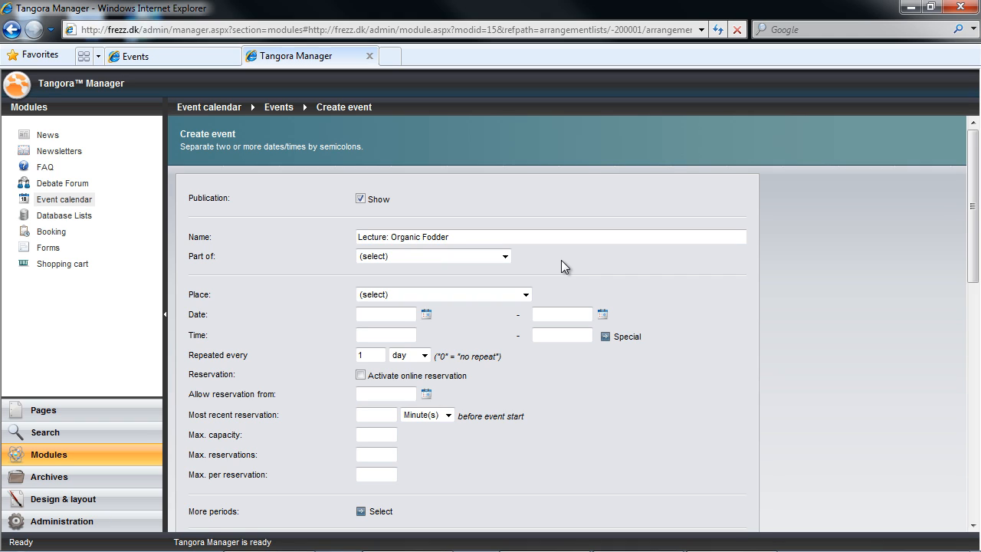
Step: Set the event place to Frezz HQ, main hall and max per reservation to 5
{"action": "left_click", "coordinate": [454, 292]}
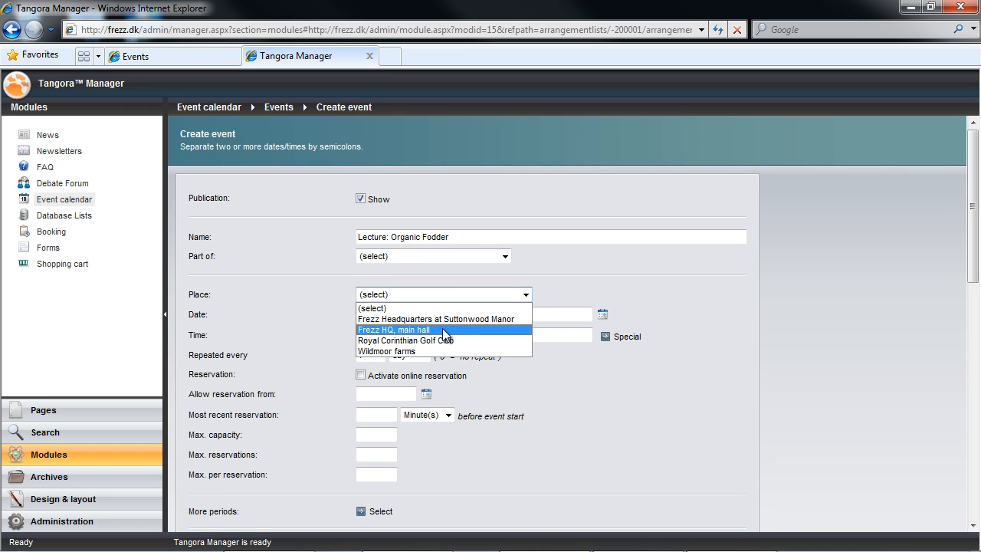
{"action": "left_click", "coordinate": [373, 329]}
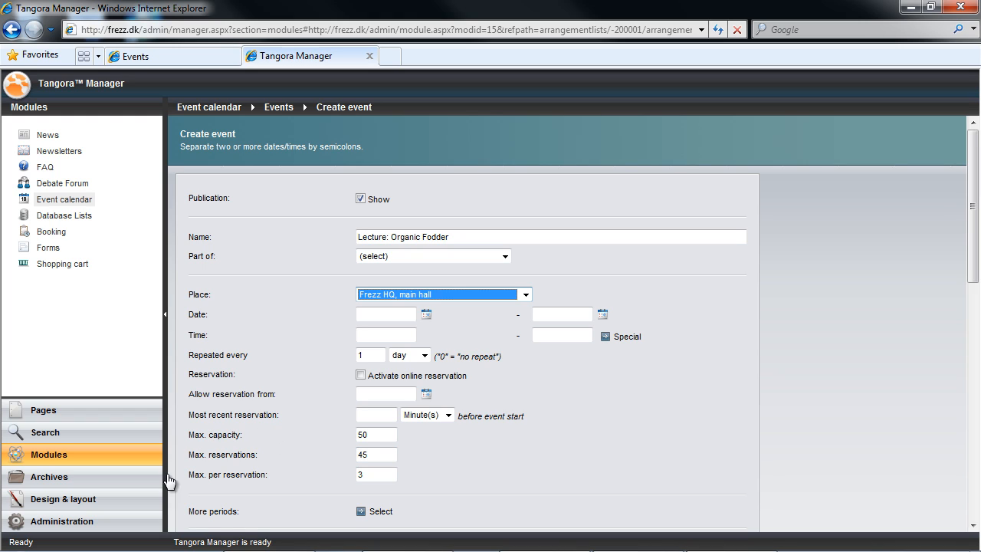
{"action": "left_click", "coordinate": [259, 476]}
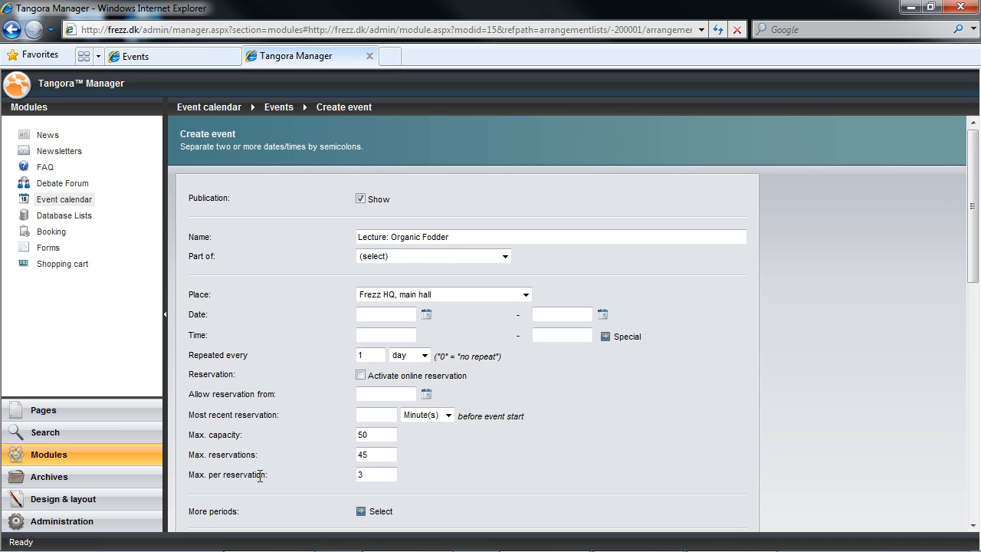
{"action": "double_click", "coordinate": [358, 475]}
{"action": "type", "text": "5"}
{"action": "left_click", "coordinate": [455, 467]}
{"action": "scroll", "coordinate": [456, 468], "scroll_direction": "down", "scroll_amount": 2}
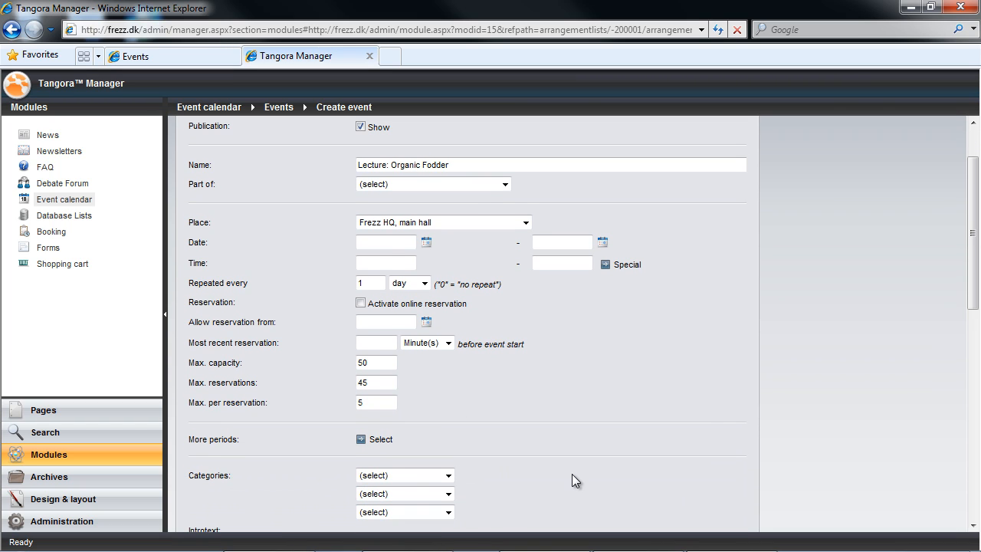
Step: Set the event date to the 10th, repeat interval to day, and repeat count to 0
{"action": "left_click", "coordinate": [426, 242]}
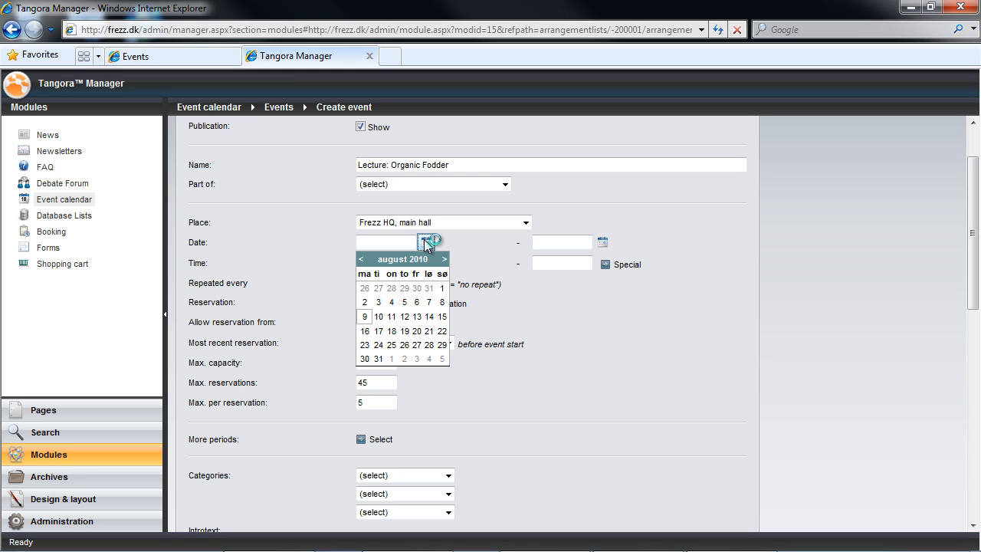
{"action": "left_click", "coordinate": [379, 316]}
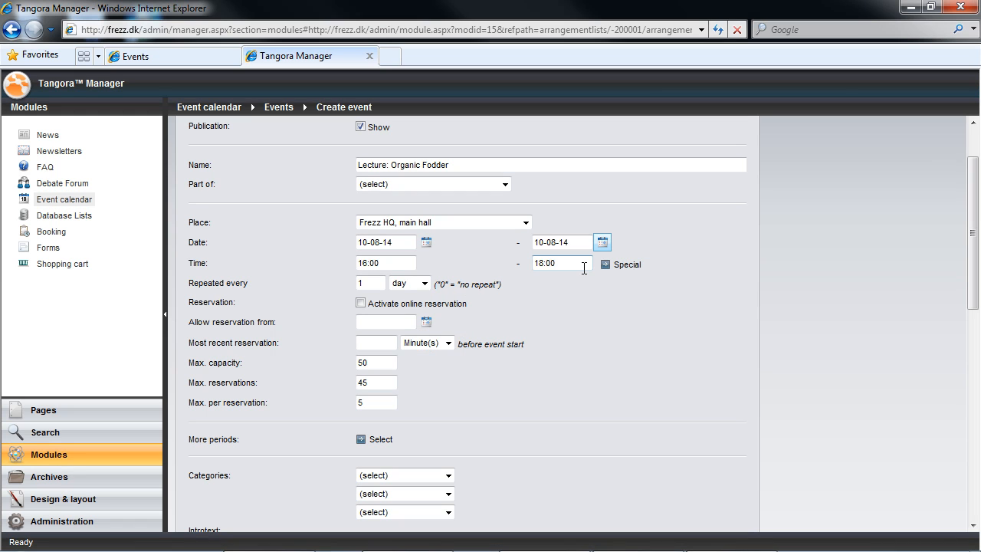
{"action": "left_click", "coordinate": [410, 283]}
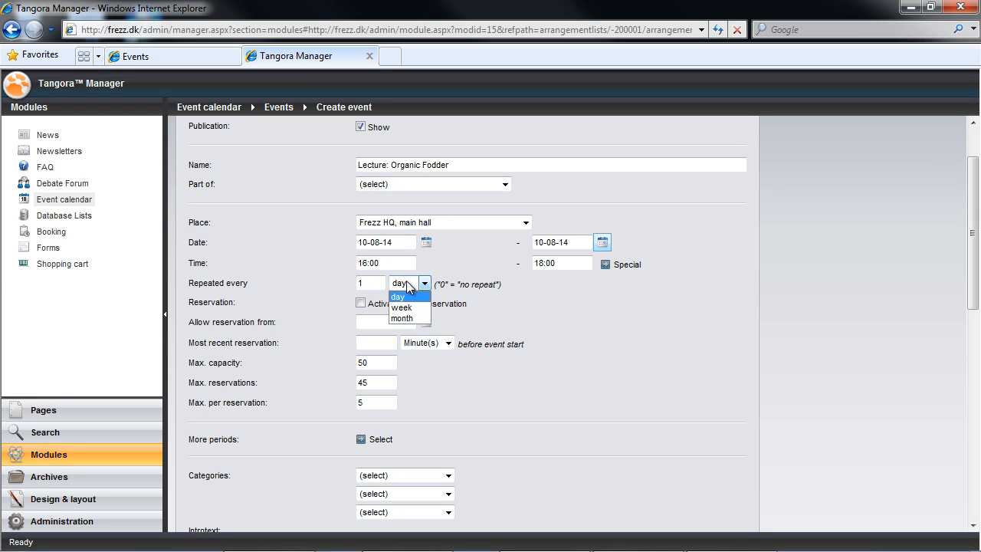
{"action": "left_click", "coordinate": [412, 318]}
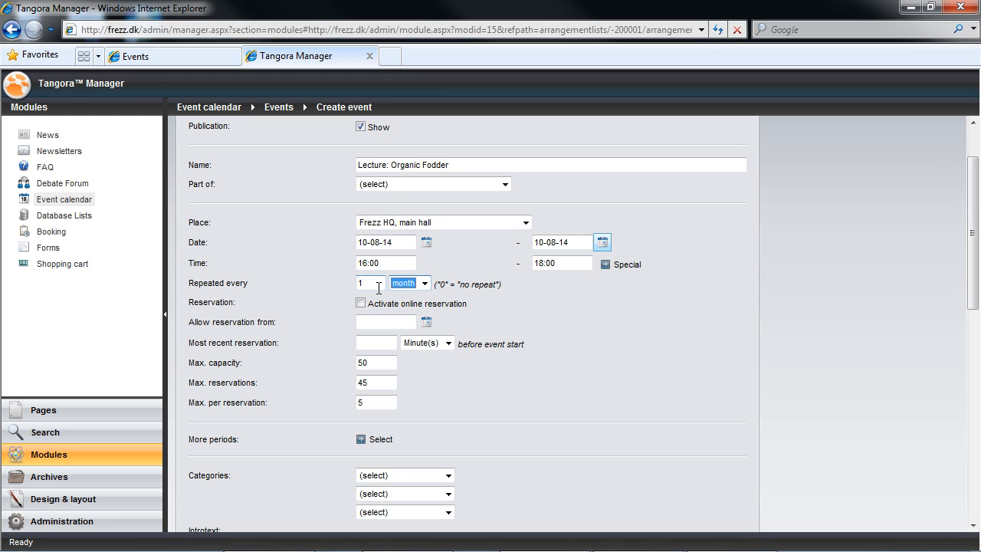
{"action": "left_click", "coordinate": [417, 285]}
{"action": "left_click", "coordinate": [397, 296]}
{"action": "key", "text": "shift+Tab"}
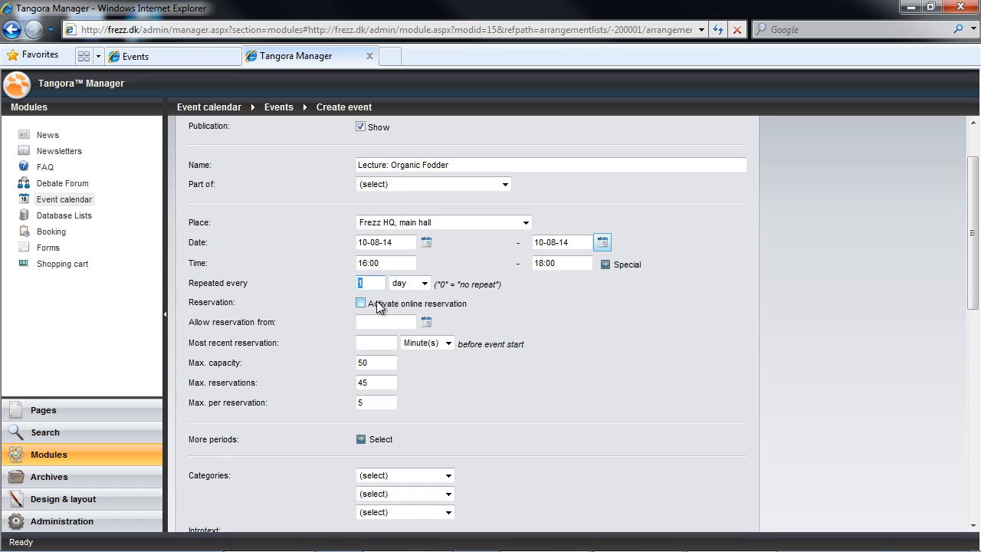
{"action": "key", "text": "BackSpace"}
{"action": "type", "text": "0"}
Step: Activate online reservation with reservations allowed from 09-08-10
{"action": "left_click", "coordinate": [361, 304]}
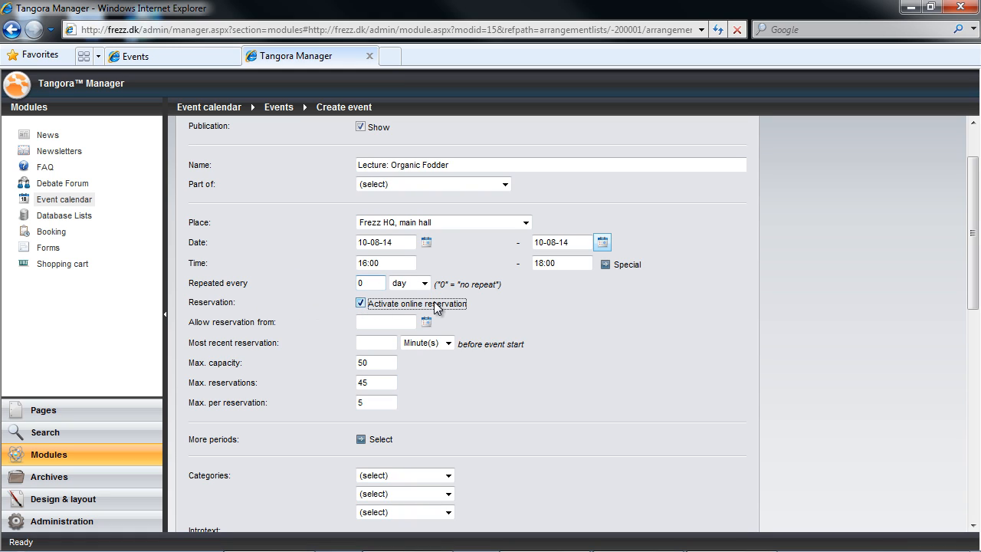
{"action": "left_click", "coordinate": [426, 322]}
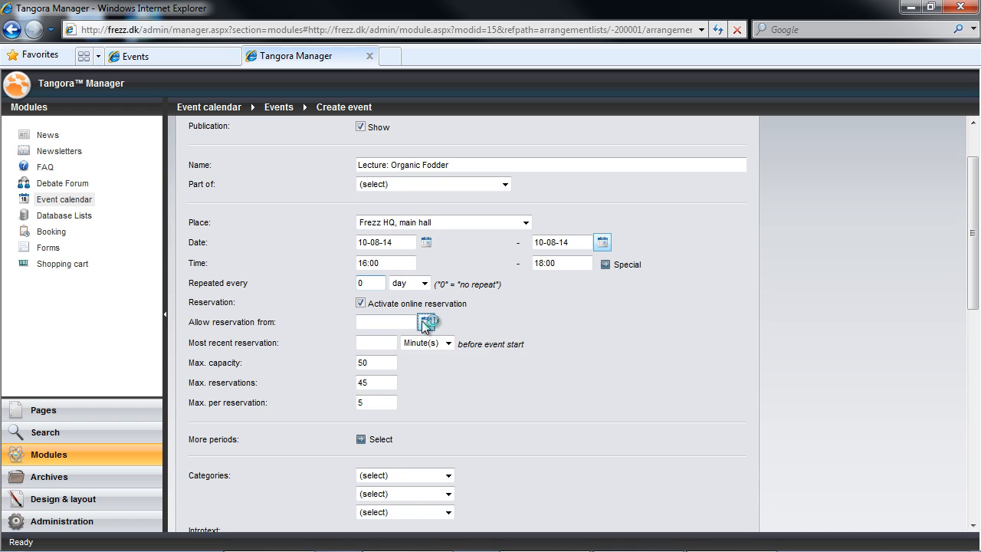
{"action": "left_click", "coordinate": [364, 396]}
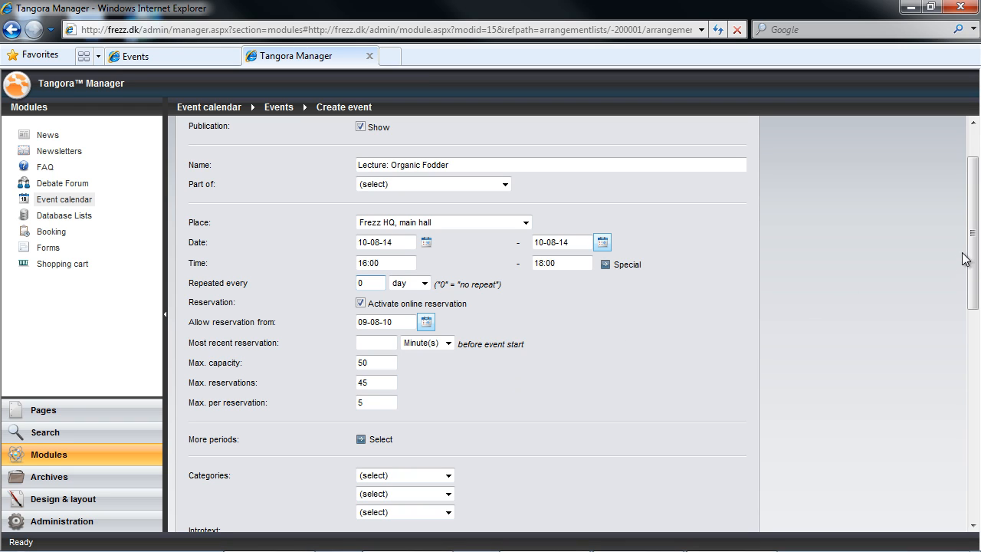
{"action": "left_click_drag", "start_coordinate": [972, 255], "coordinate": [973, 334]}
{"action": "left_click", "coordinate": [442, 262]}
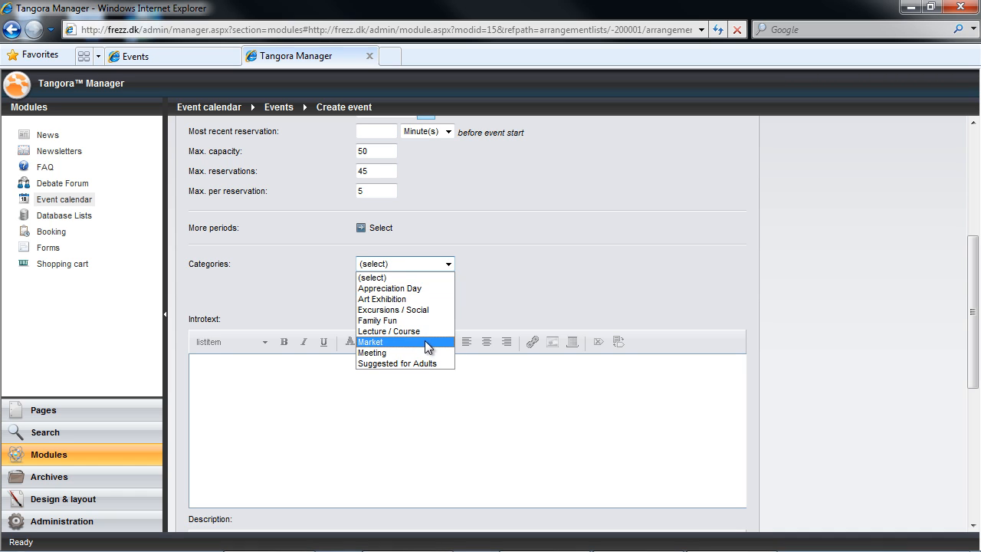
Step: Set the event's categories to Lecture / Course and Suggested for Adults
{"action": "left_click", "coordinate": [420, 331]}
{"action": "left_click", "coordinate": [409, 282]}
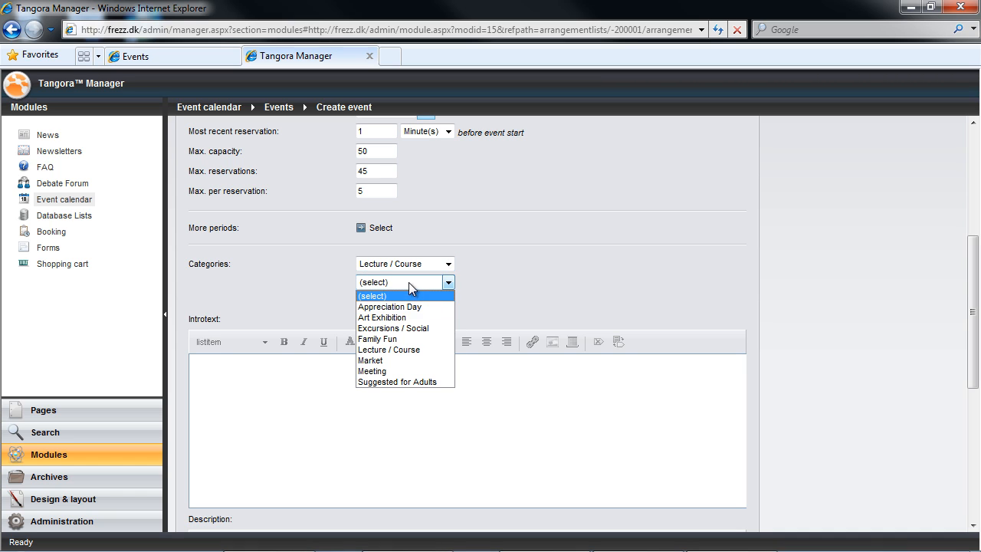
{"action": "left_click", "coordinate": [411, 380]}
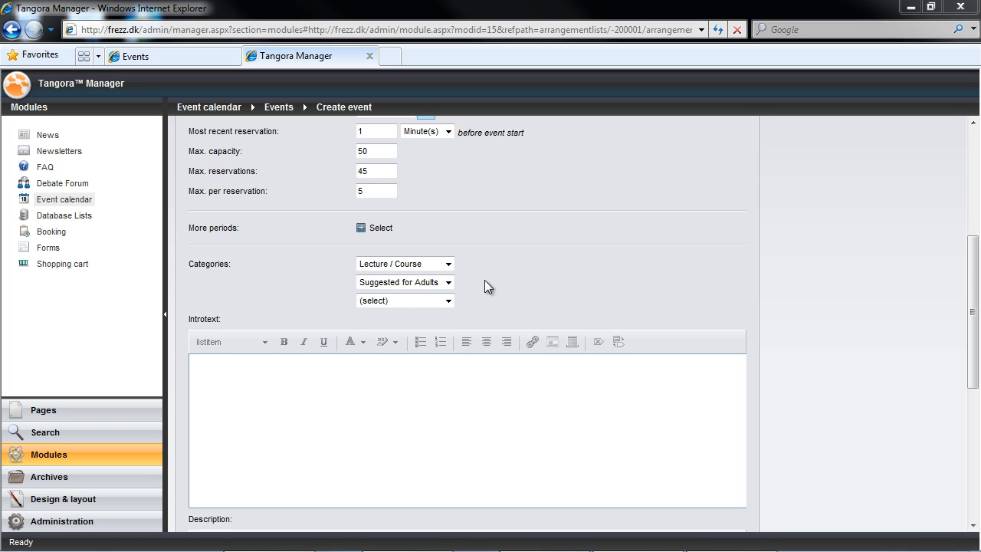
Step: Paste the intro sentence and the long description into the event's text editors
{"action": "left_click", "coordinate": [329, 390]}
{"action": "type", "text": "You are what they eat. At least if you ask our panel of experts."}
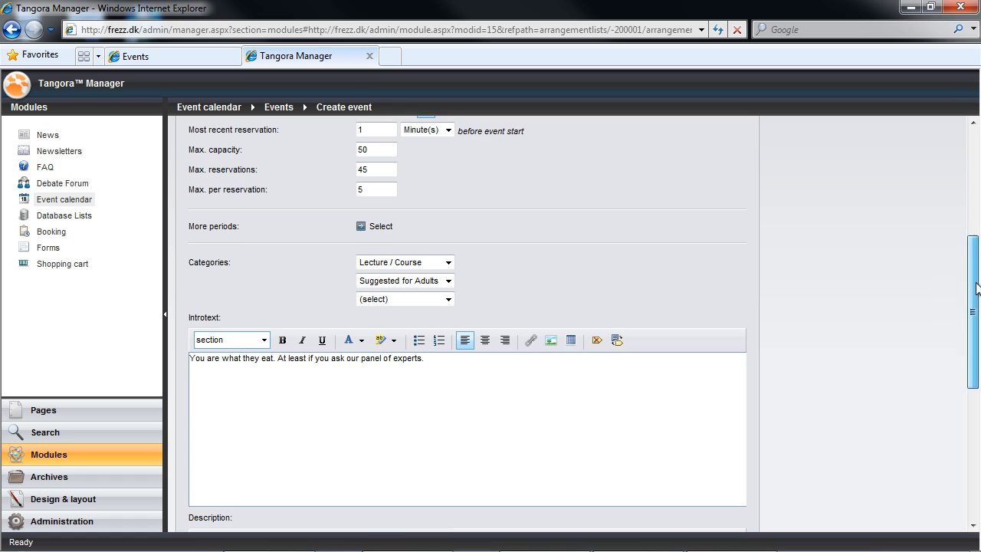
{"action": "scroll", "coordinate": [950, 292], "scroll_direction": "down", "scroll_amount": 4}
{"action": "left_click", "coordinate": [293, 274]}
{"action": "key", "text": "ctrl+v"}
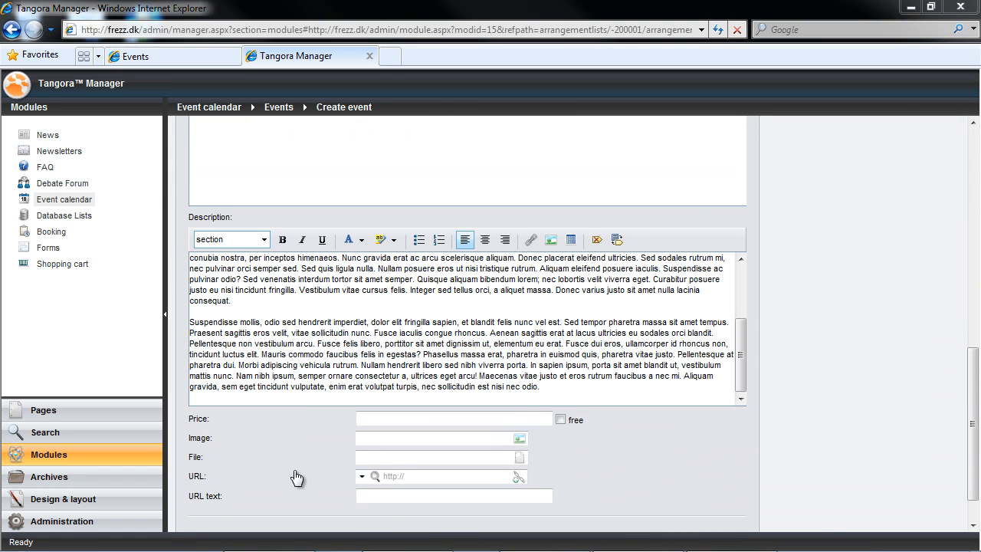
Step: Enter a ticket price of 7.00 and bring up the event's image options
{"action": "left_click", "coordinate": [391, 418]}
{"action": "type", "text": "7.00"}
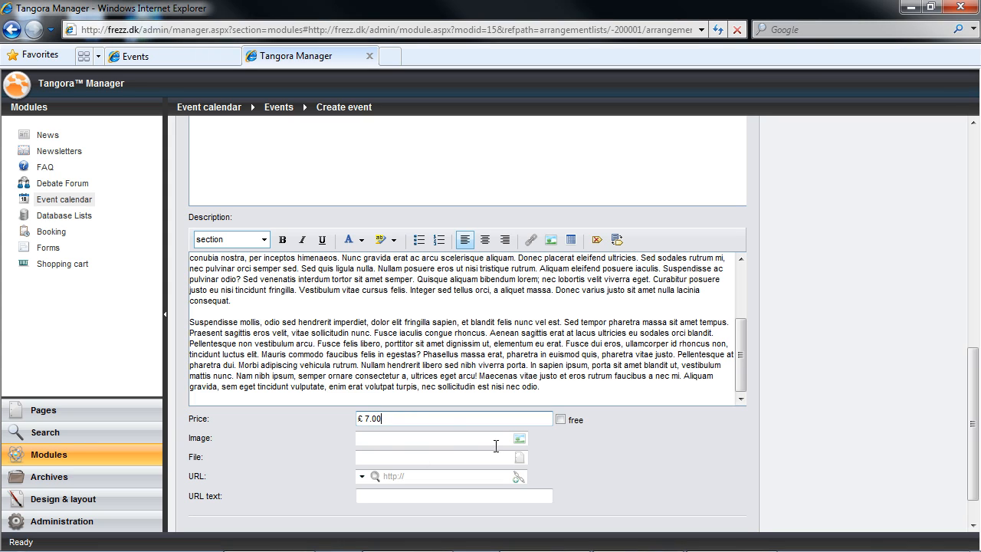
{"action": "left_click", "coordinate": [520, 438]}
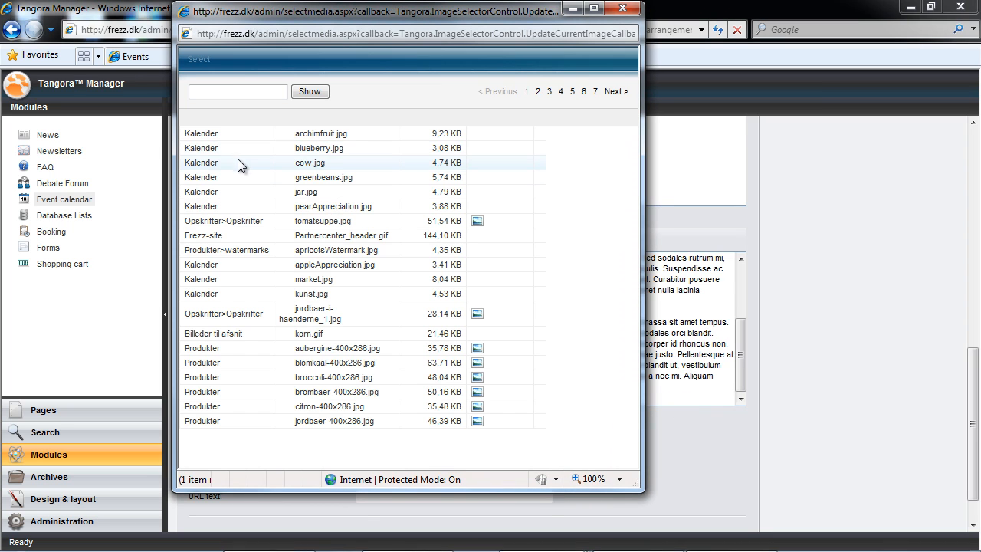
Step: Use cow.jpg as the event image, then reload the public frezz Events page
{"action": "left_click", "coordinate": [236, 162]}
{"action": "scroll", "coordinate": [704, 460], "scroll_direction": "down", "scroll_amount": 1}
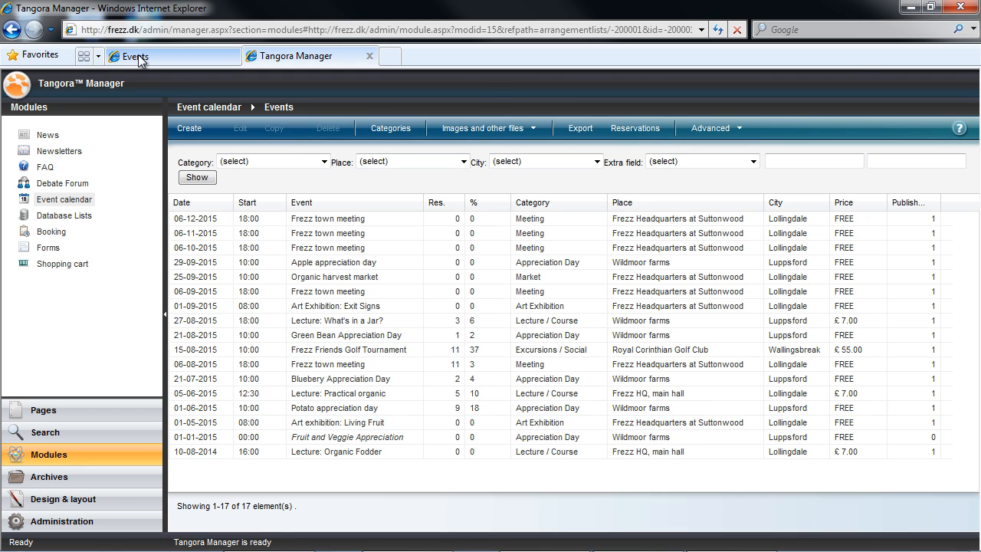
{"action": "left_click", "coordinate": [138, 54]}
{"action": "key", "text": "F5"}
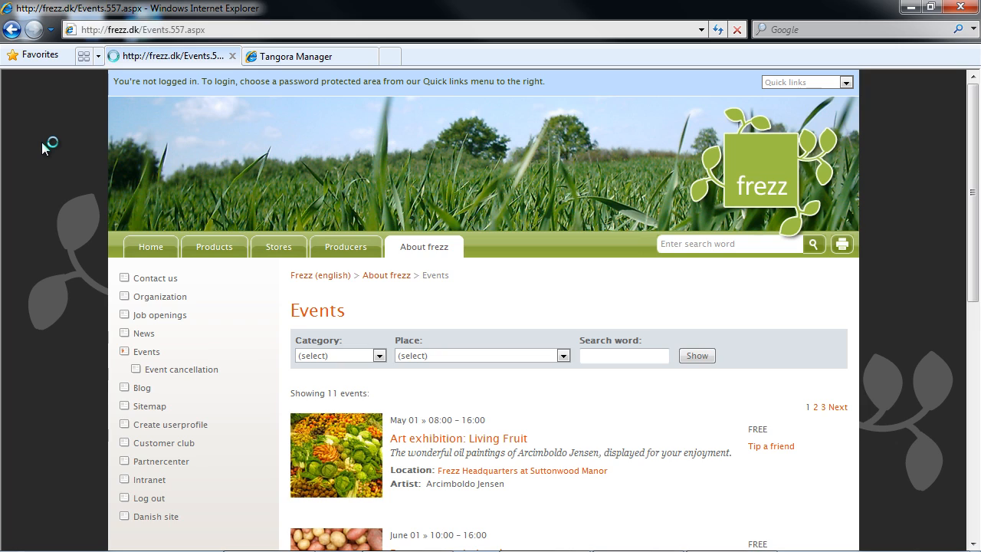